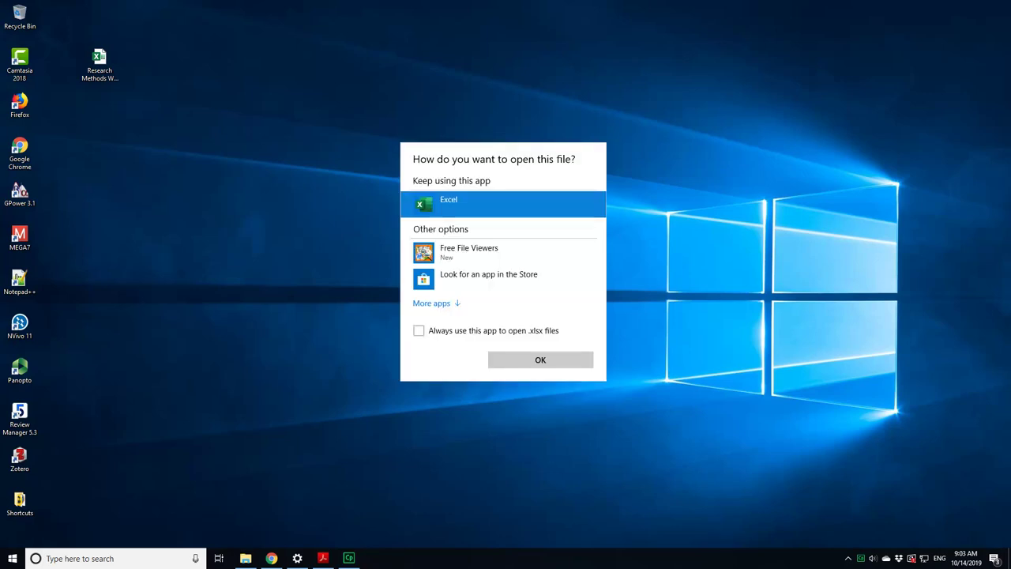
Open the questionnaire workbook in Excel and show the first rows of the survey responses
key("Return")
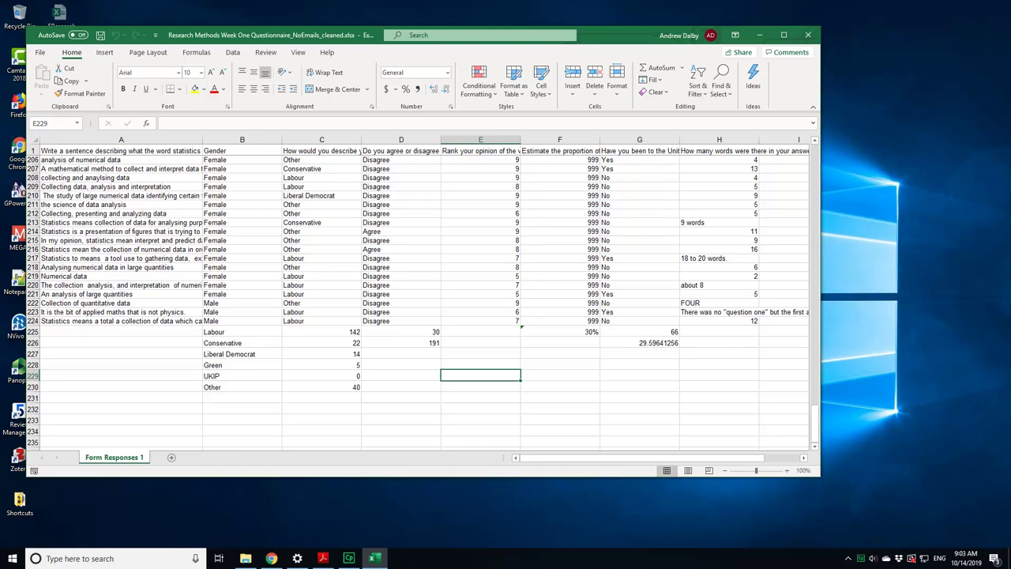
scroll(417, 304, "up", 20)
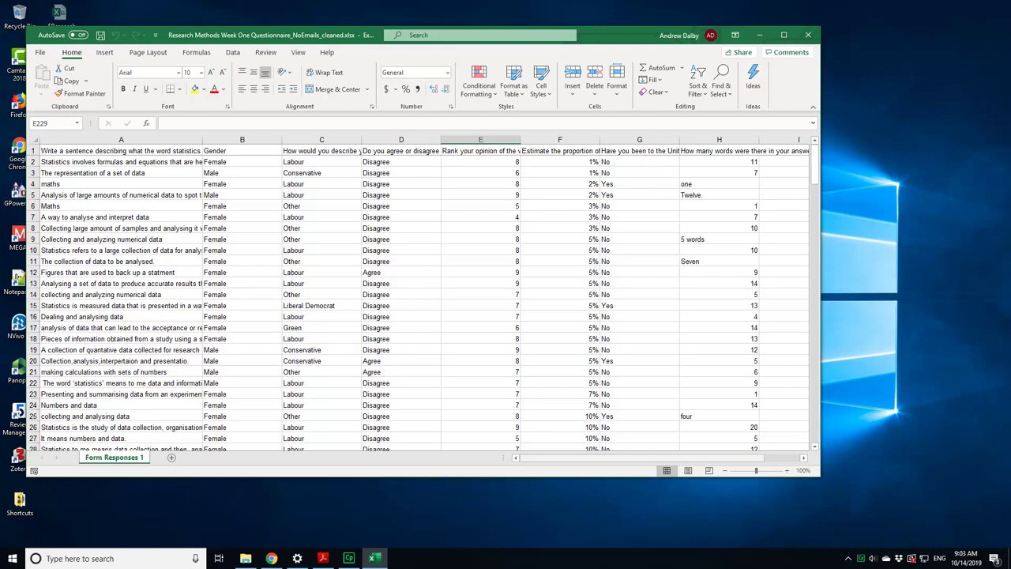
mouse_move(638, 458)
left_mouse_down()
mouse_move(698, 460)
mouse_move(632, 461)
left_mouse_up()
mouse_move(724, 458)
left_mouse_down()
mouse_move(813, 466)
mouse_move(715, 465)
left_mouse_up()
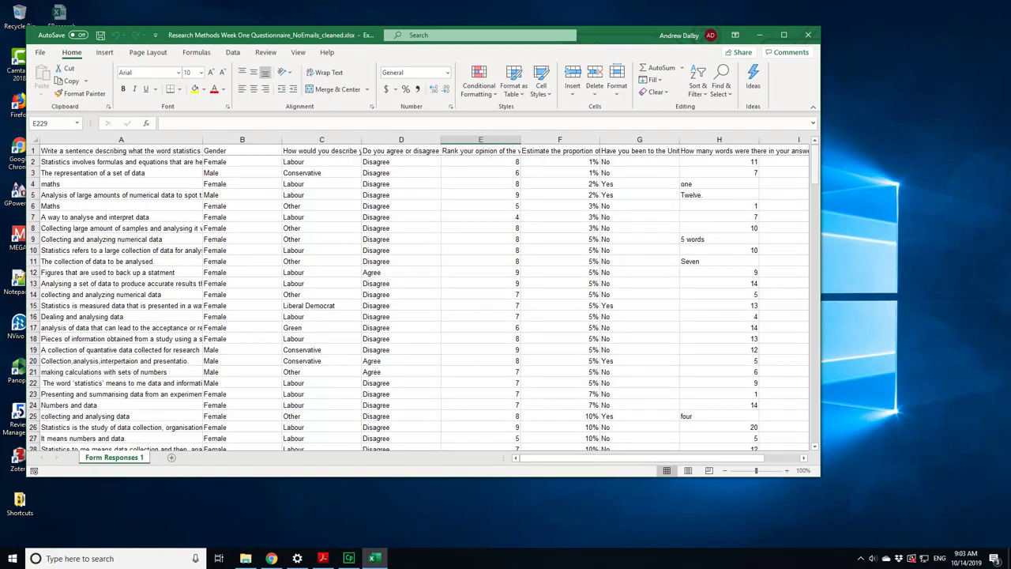
Delete the block of summary cells A225:L232 beneath the last survey response
left_click_drag(814, 166, 826, 440)
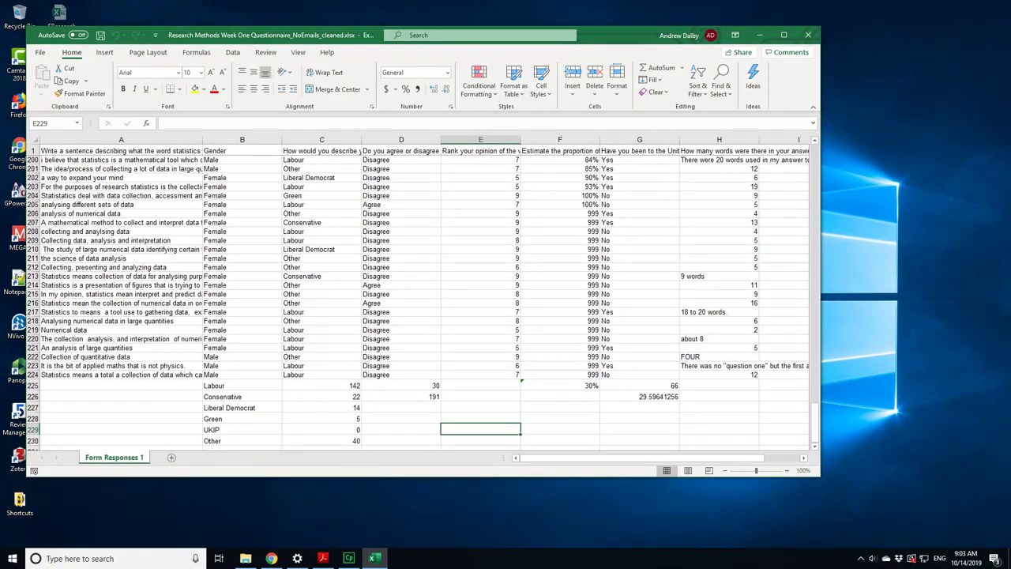
left_click_drag(119, 385, 694, 406)
right_click(613, 401)
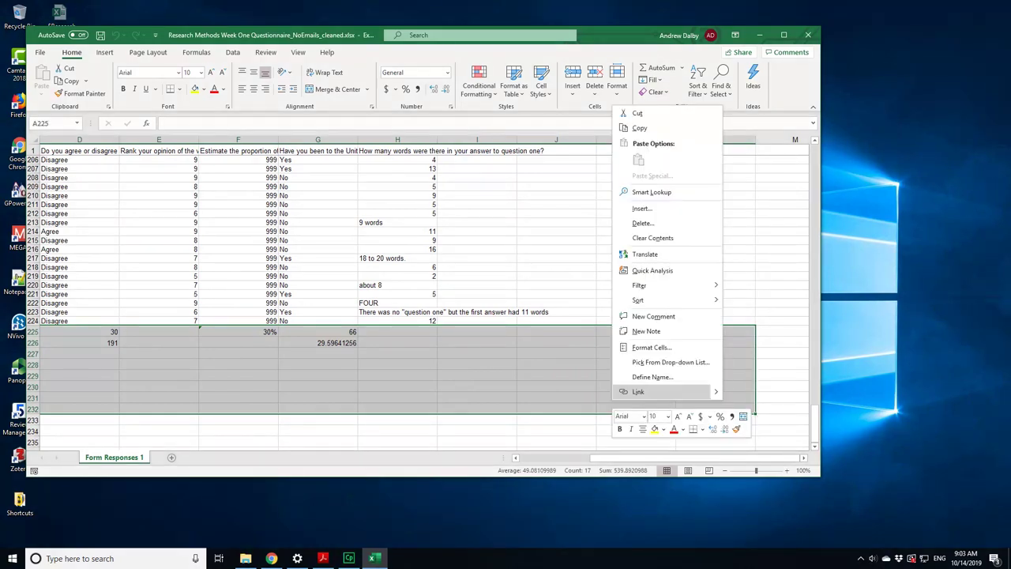
left_click(643, 222)
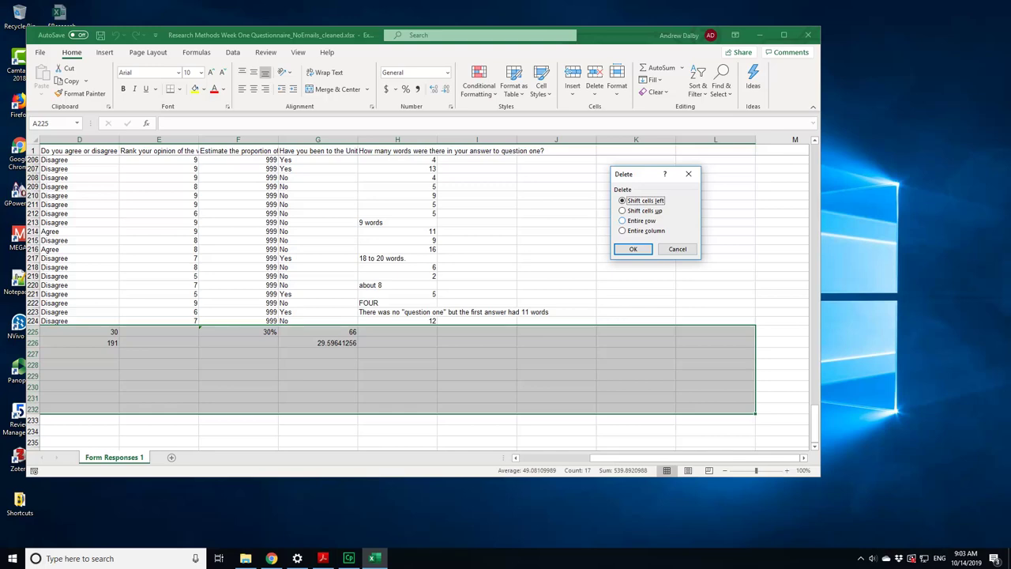
key("Return")
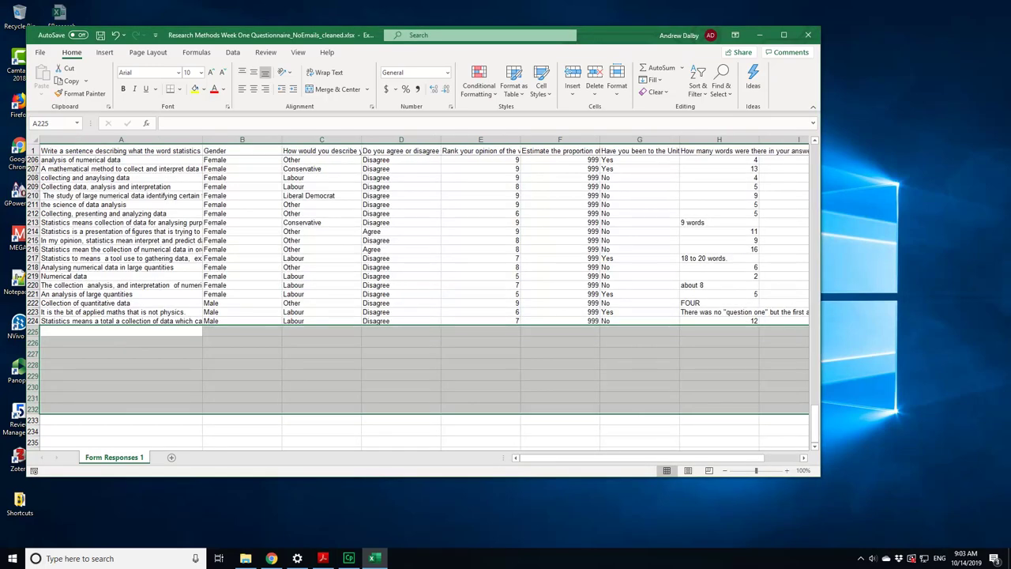
Review the remaining survey responses back up to the header row and save the workbook
scroll(424, 327, "up", 5)
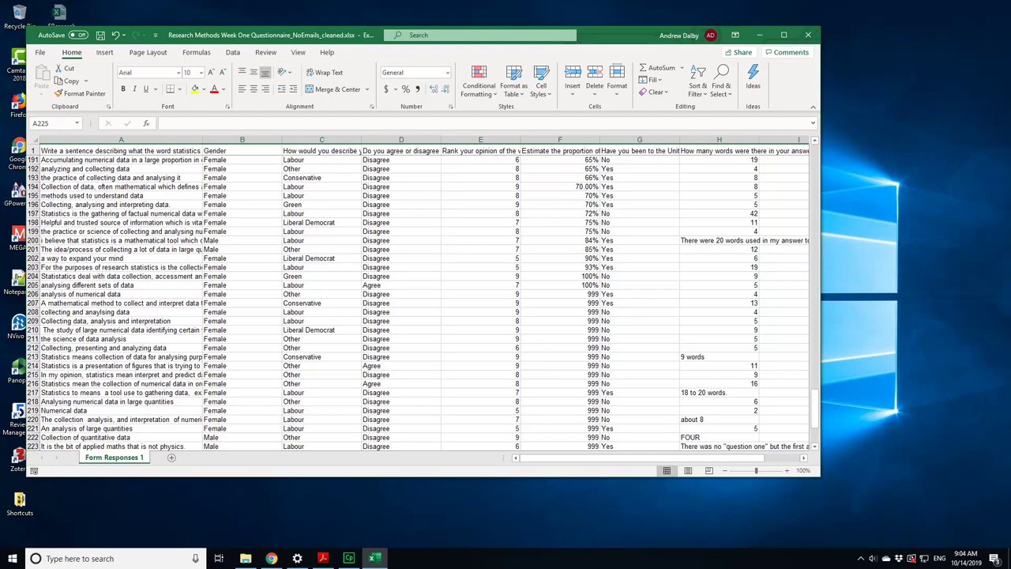
scroll(557, 266, "up", 4)
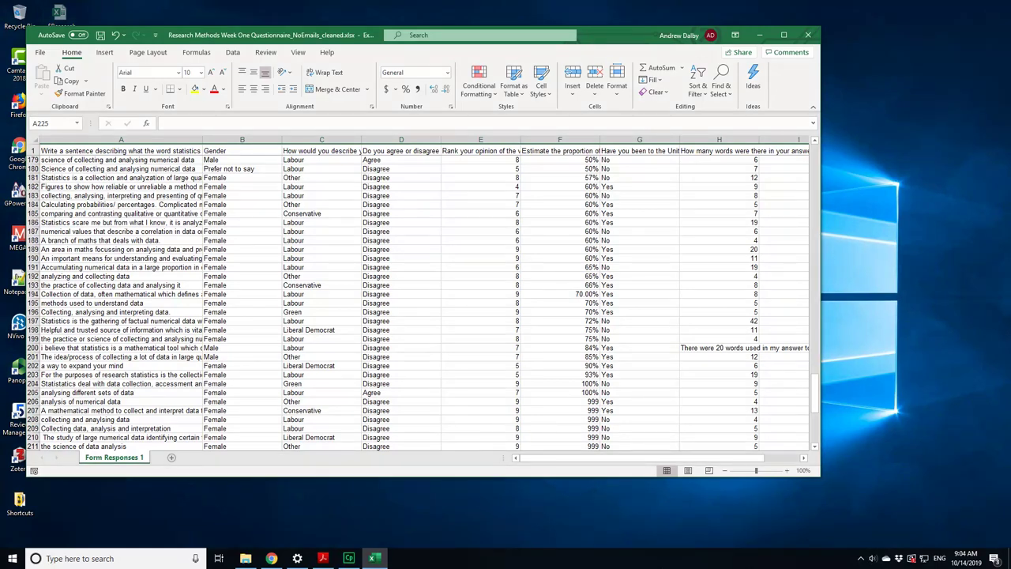
scroll(739, 304, "up", 20)
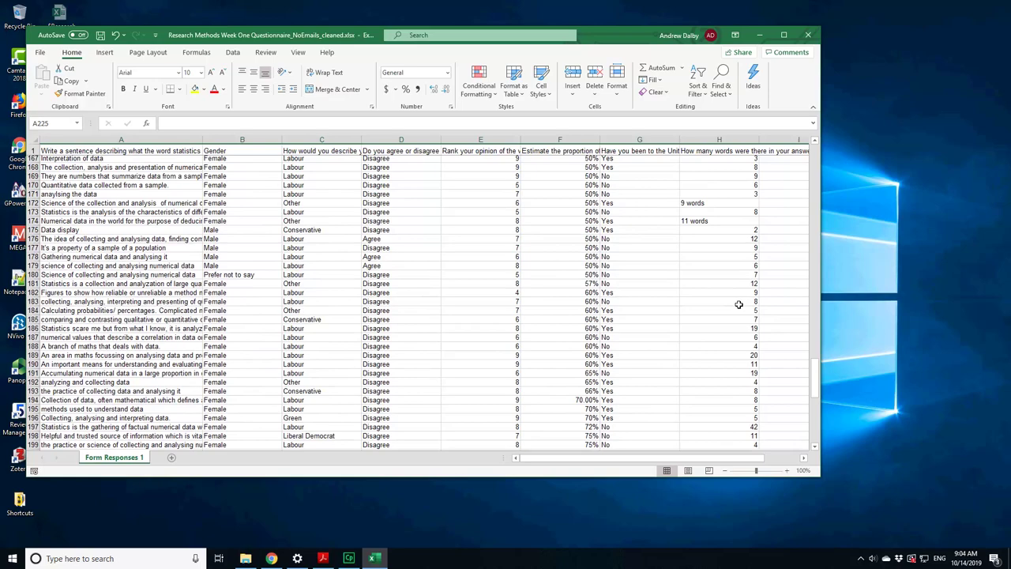
scroll(738, 304, "up", 19)
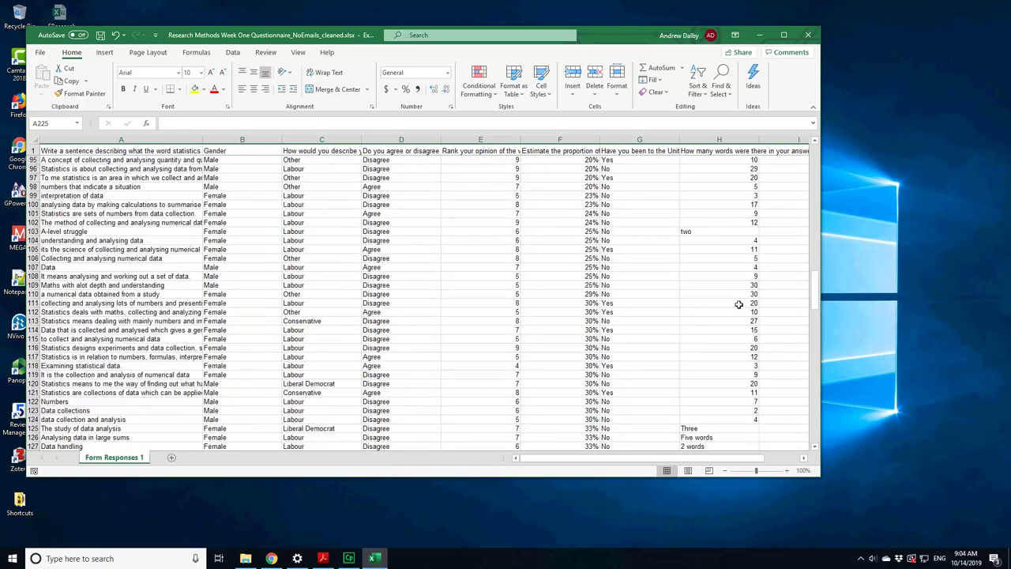
scroll(738, 304, "up", 14)
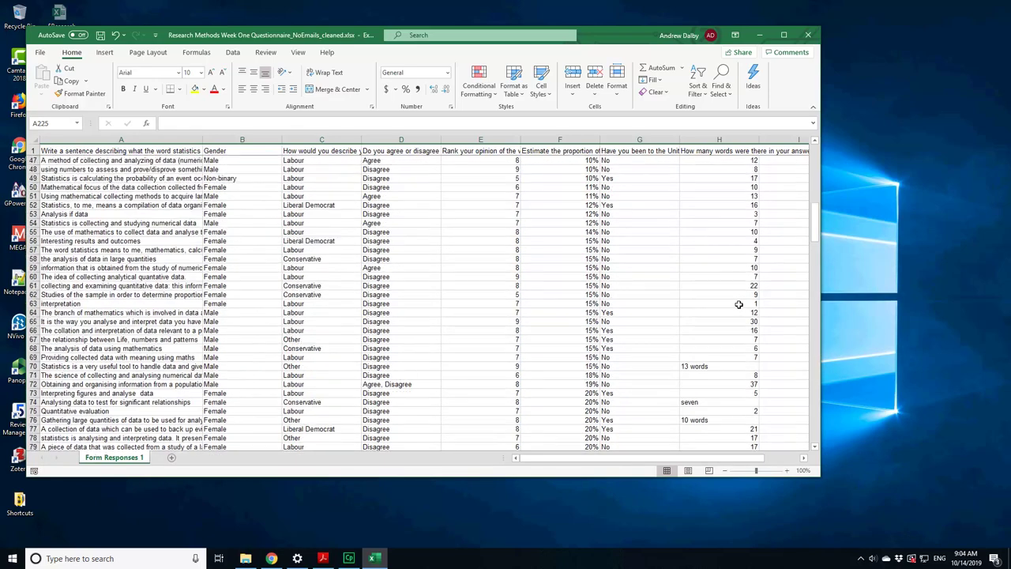
scroll(738, 304, "up", 6)
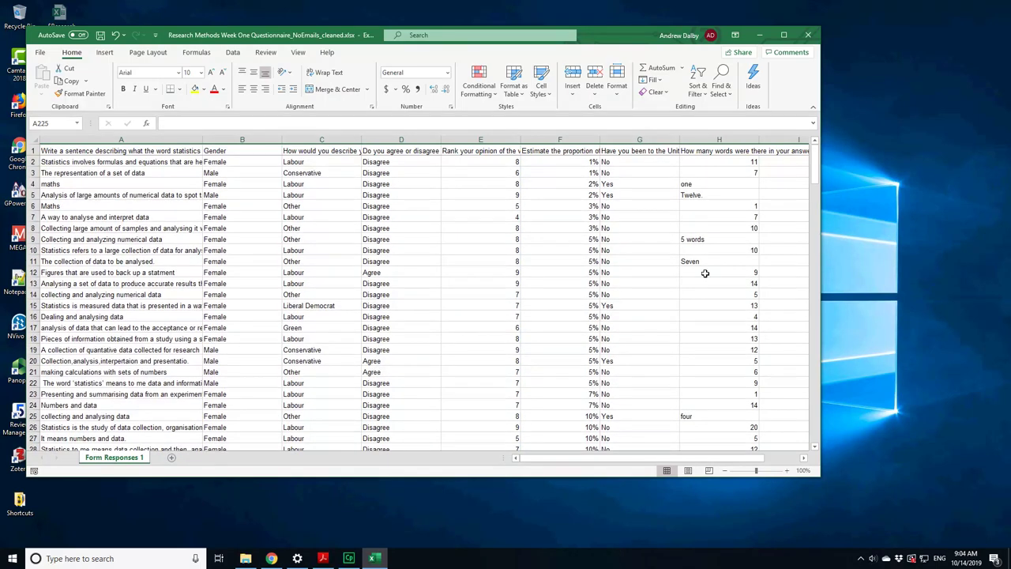
key("ctrl+s")
Launch IBM SPSS Statistics 25 and reposition its welcome window
key("super")
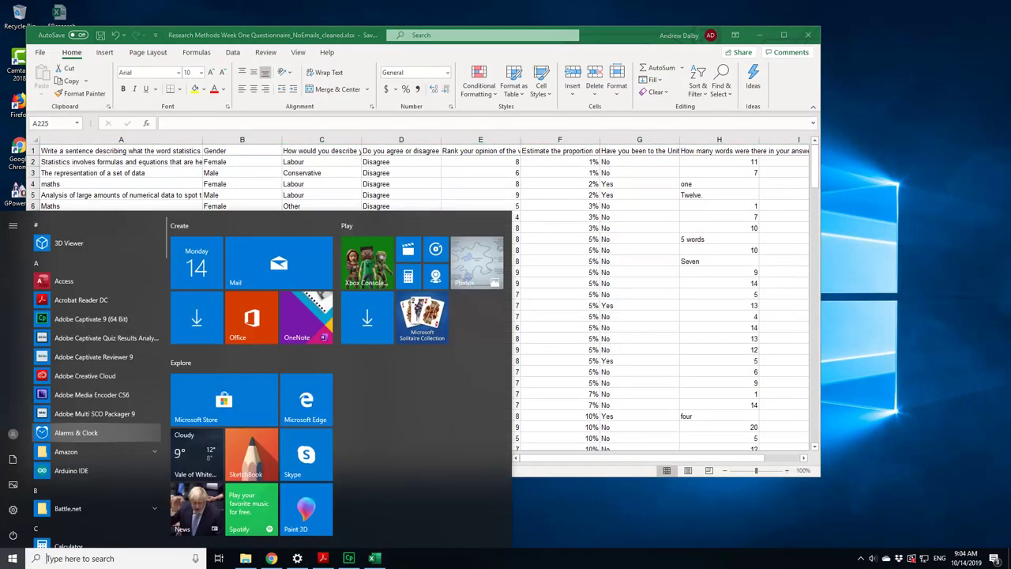
scroll(85, 436, "down", 10)
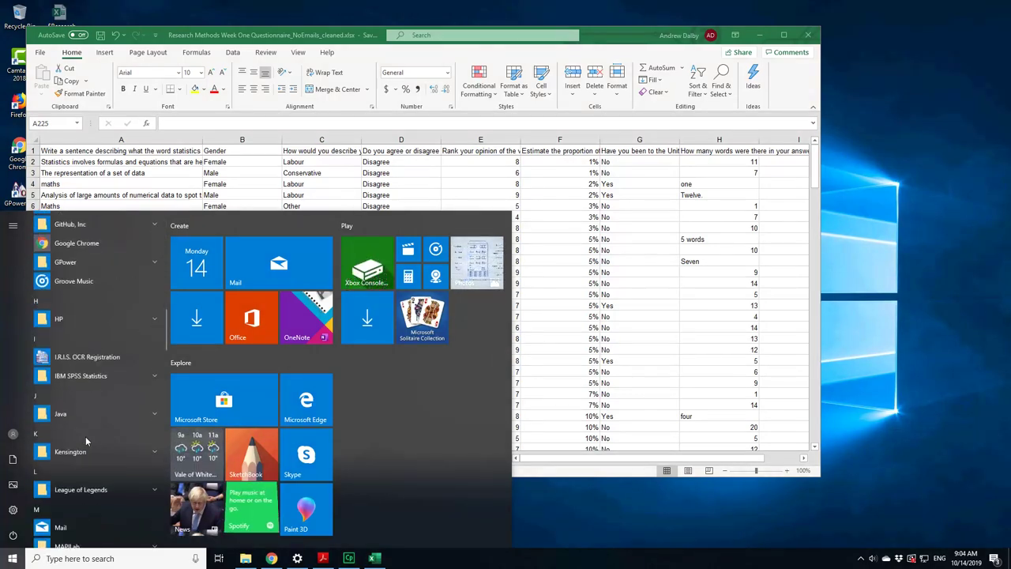
left_click(86, 375)
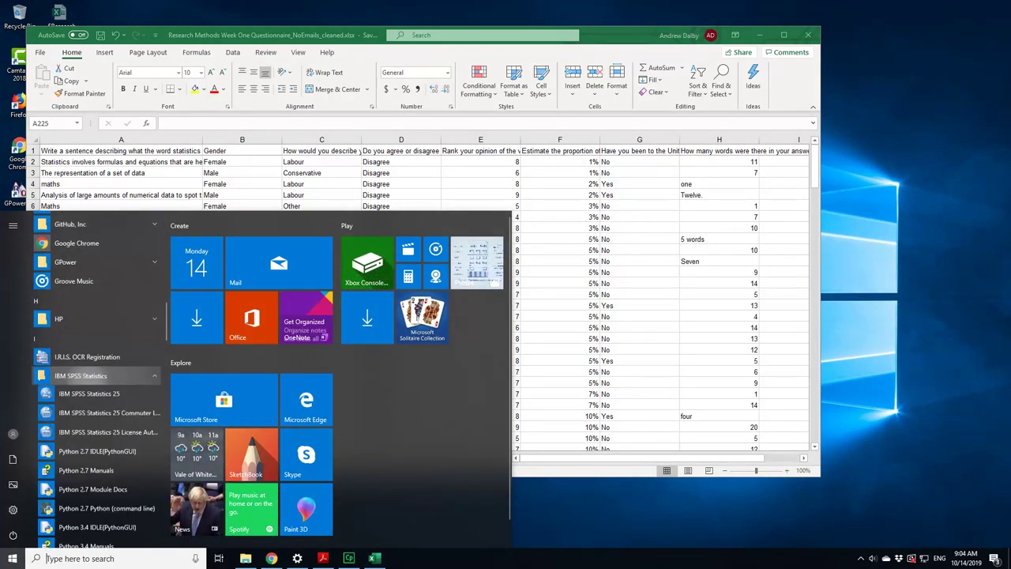
left_click(89, 394)
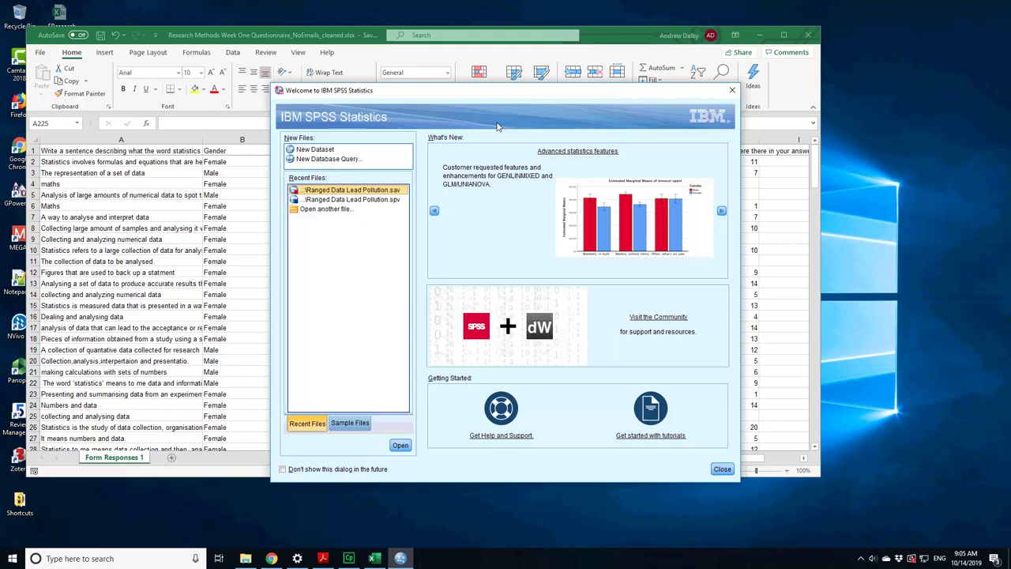
left_click_drag(424, 93, 719, 101)
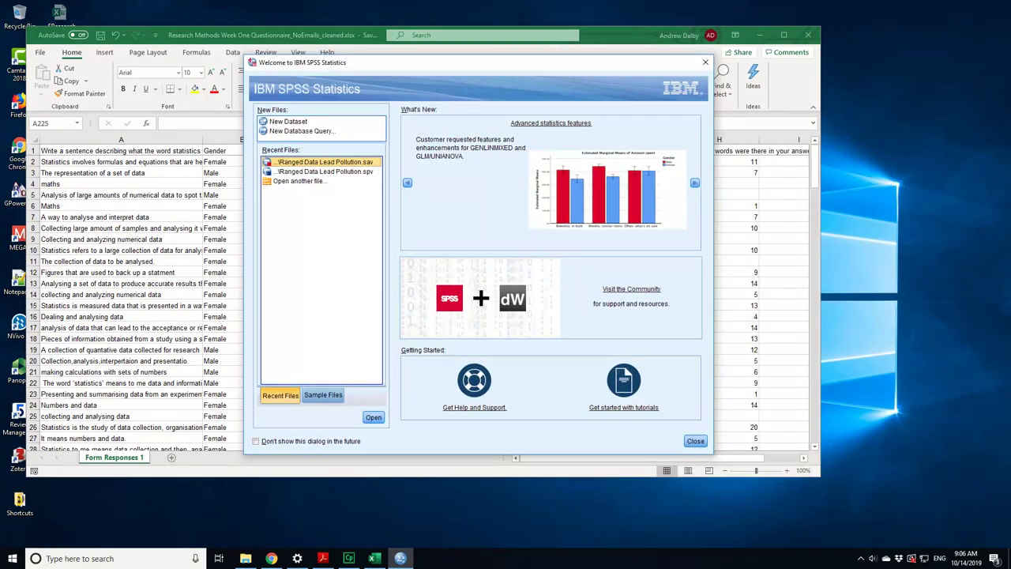
Open Research Methods Week One Questionnaire_NoEmails_cleaned.xlsx from the Desktop as an Excel Data file
left_click(300, 181)
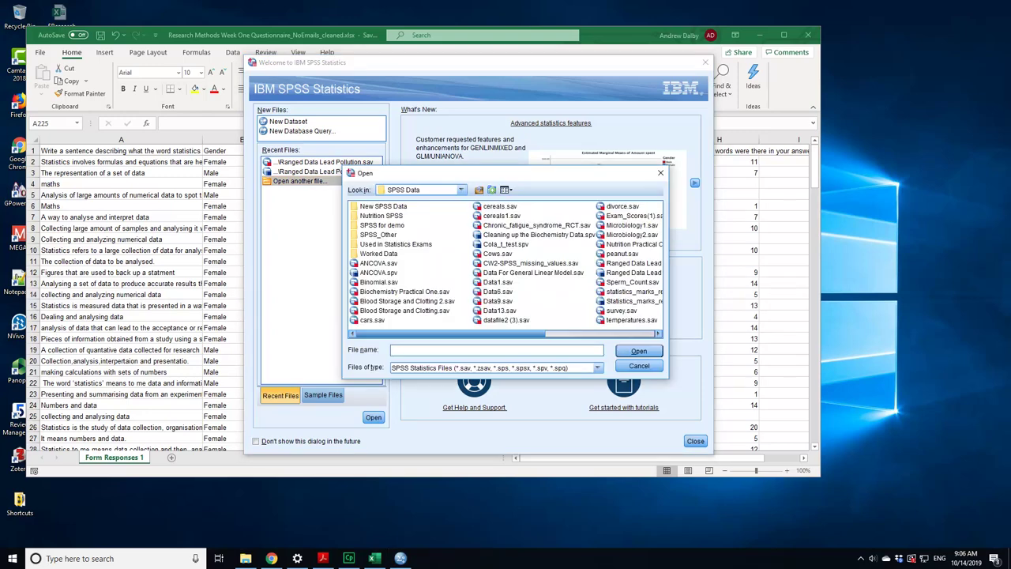
left_click(461, 190)
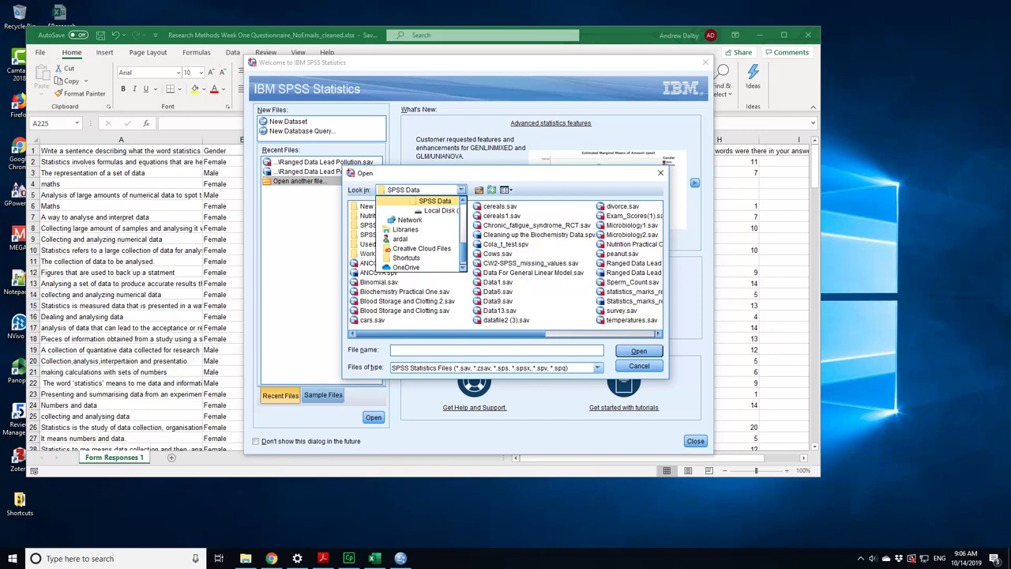
left_click_drag(463, 253, 463, 211)
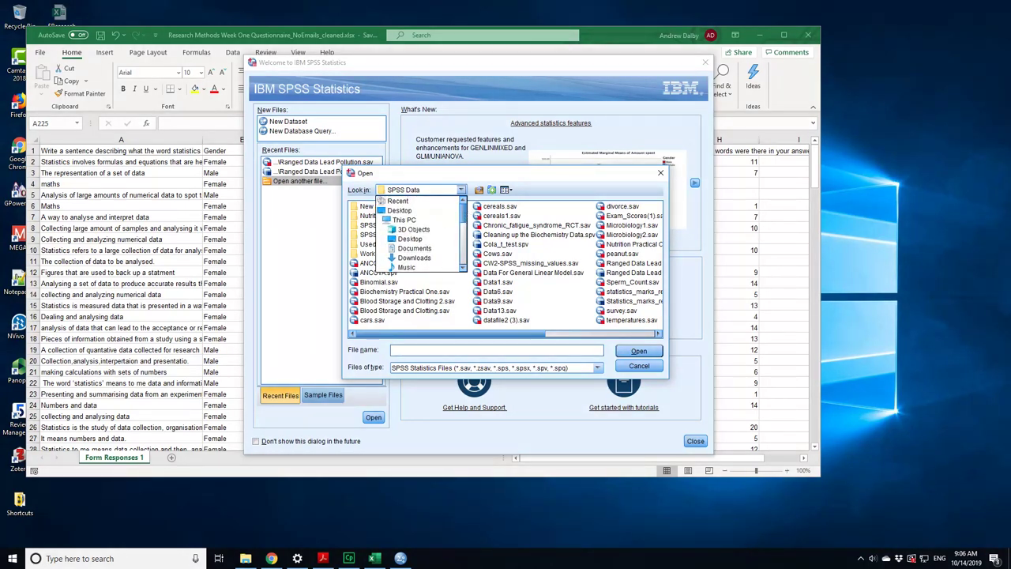
left_click(400, 211)
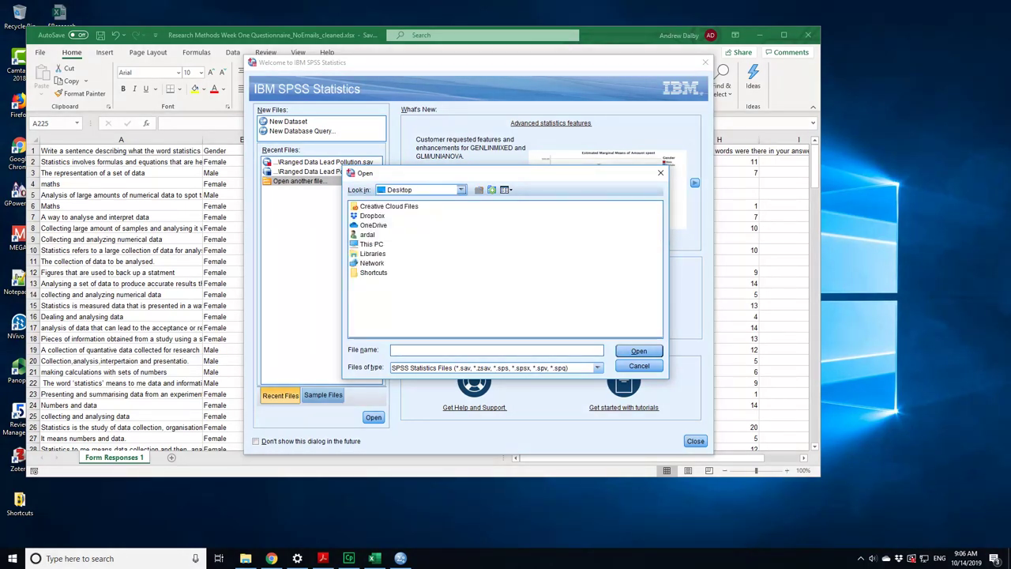
left_click(597, 368)
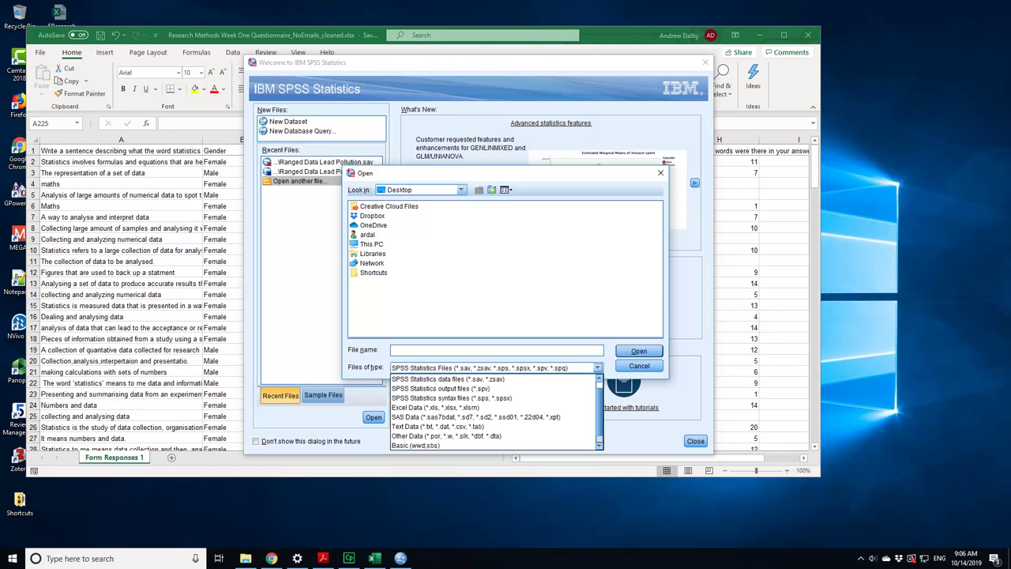
left_click(435, 407)
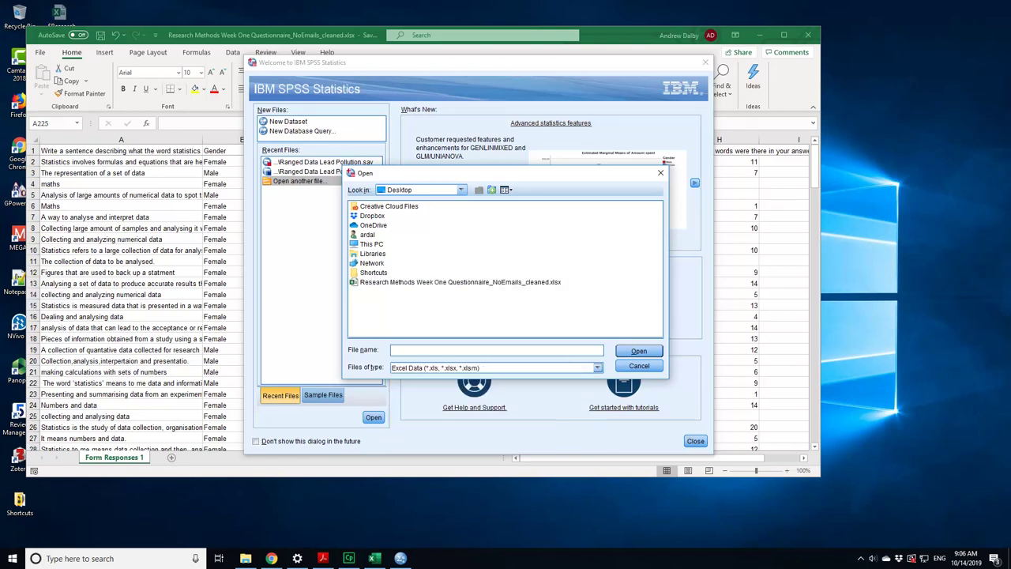
left_click(461, 282)
left_click(460, 282)
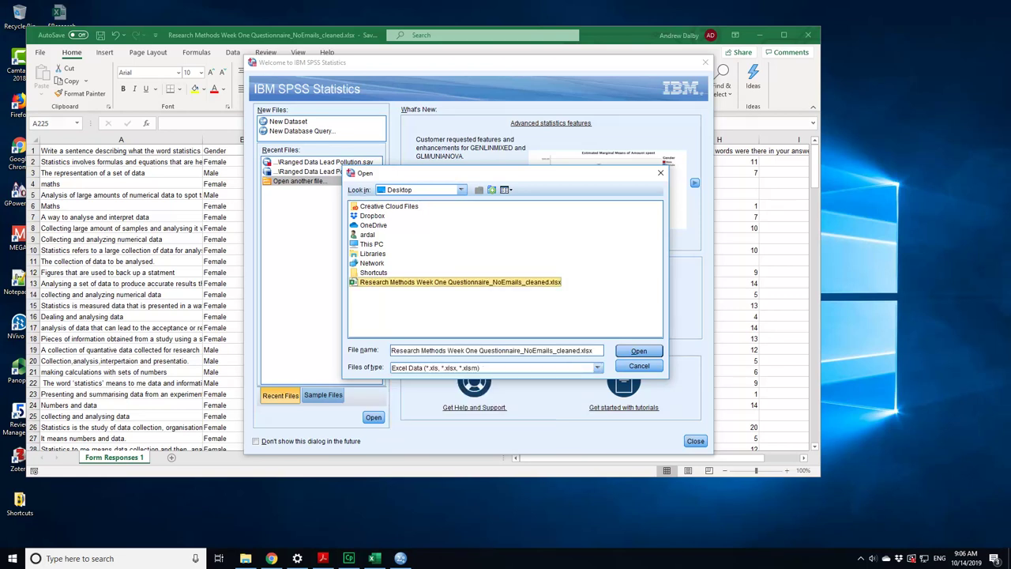
left_click(639, 351)
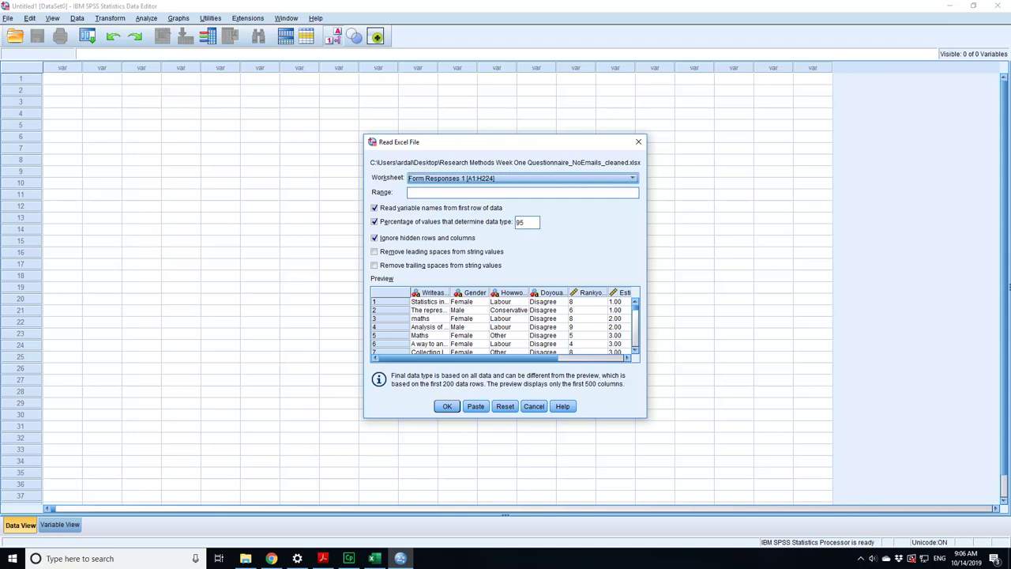
Check the previewed columns and import worksheet Form Responses 1, reading variable names from the first row of data
left_click_drag(539, 359, 623, 360)
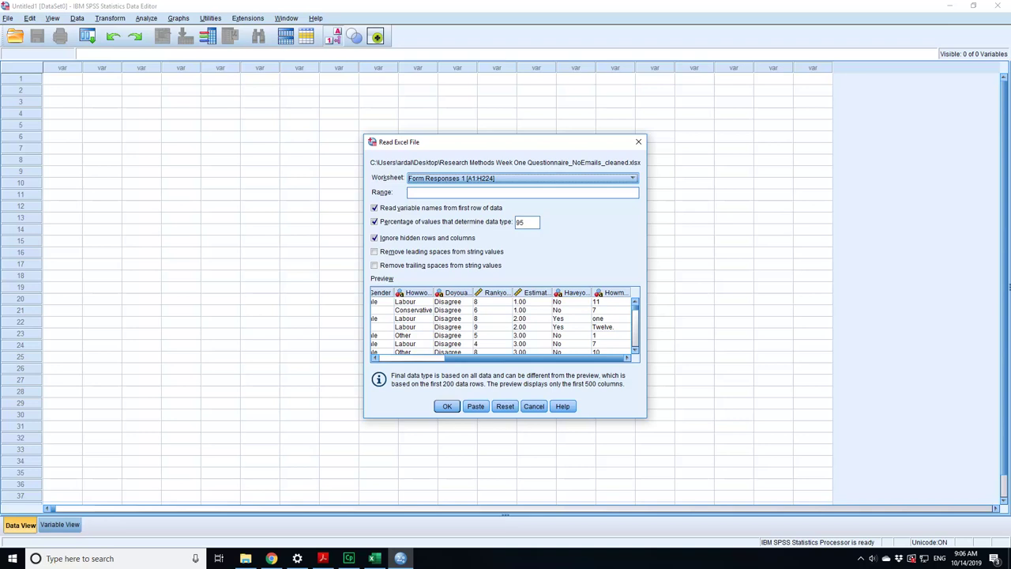
scroll(501, 324, "left", 5)
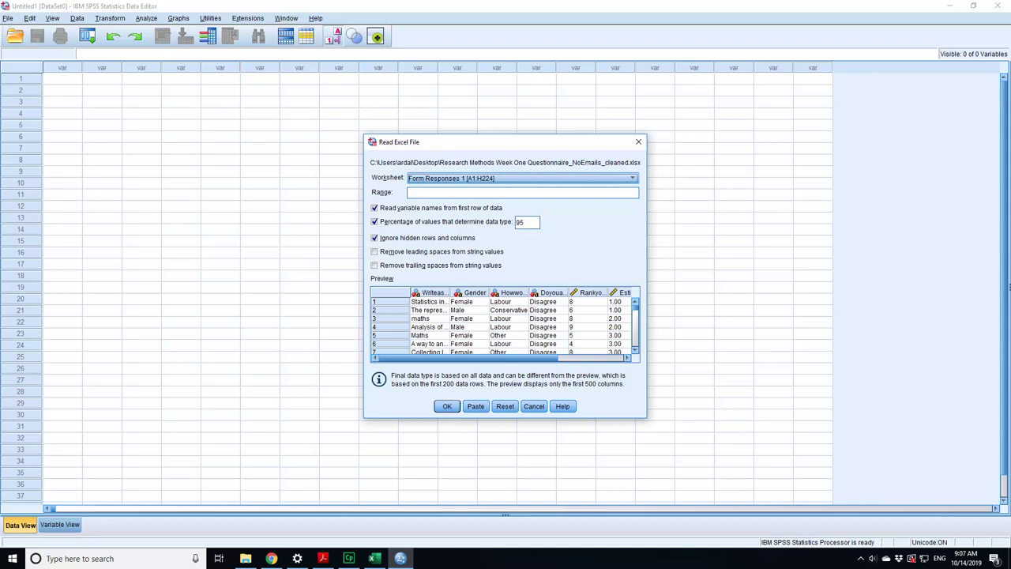
left_click(592, 357)
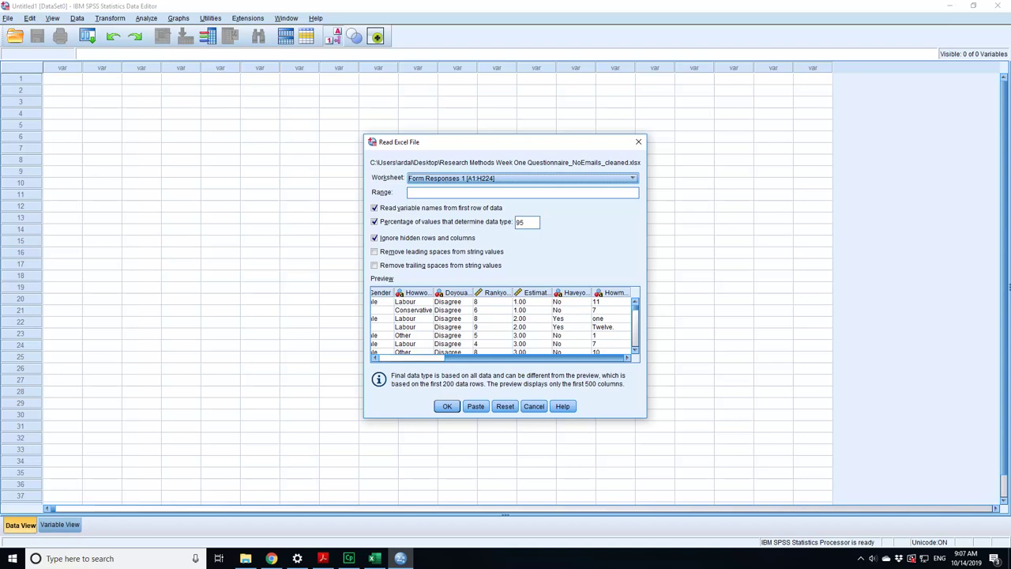
left_click_drag(570, 353, 406, 358)
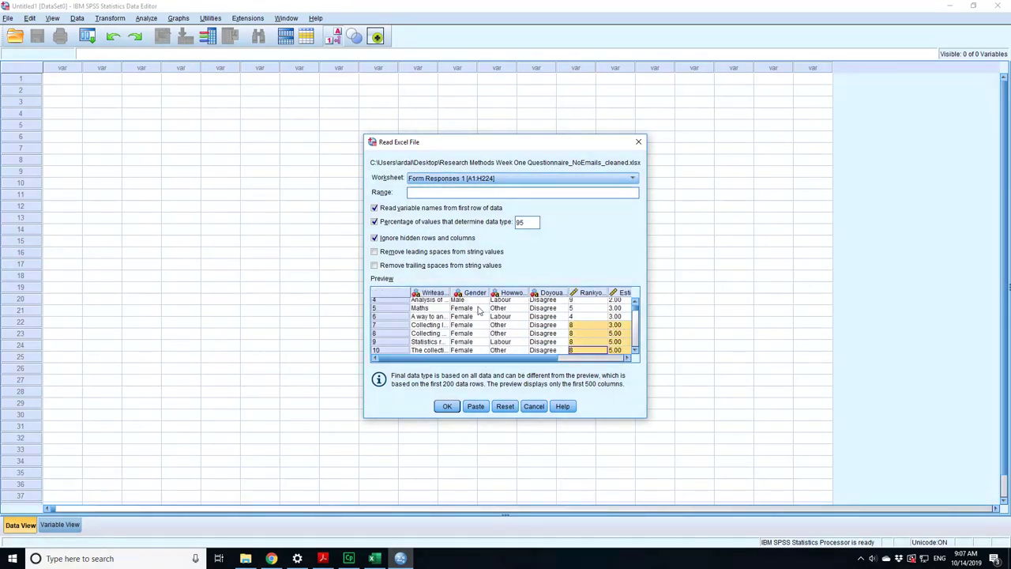
scroll(481, 310, "up", 1)
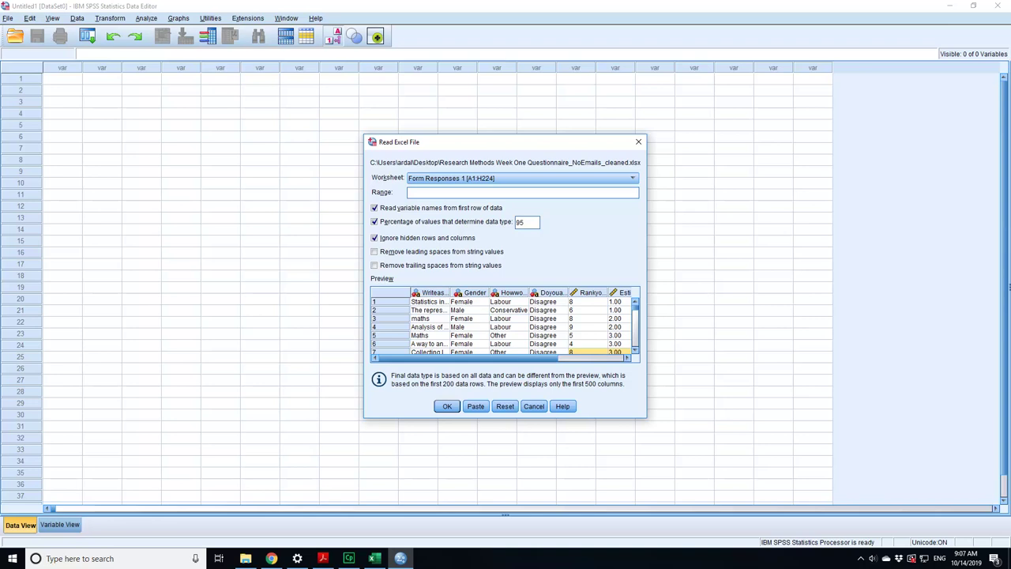
key("Return")
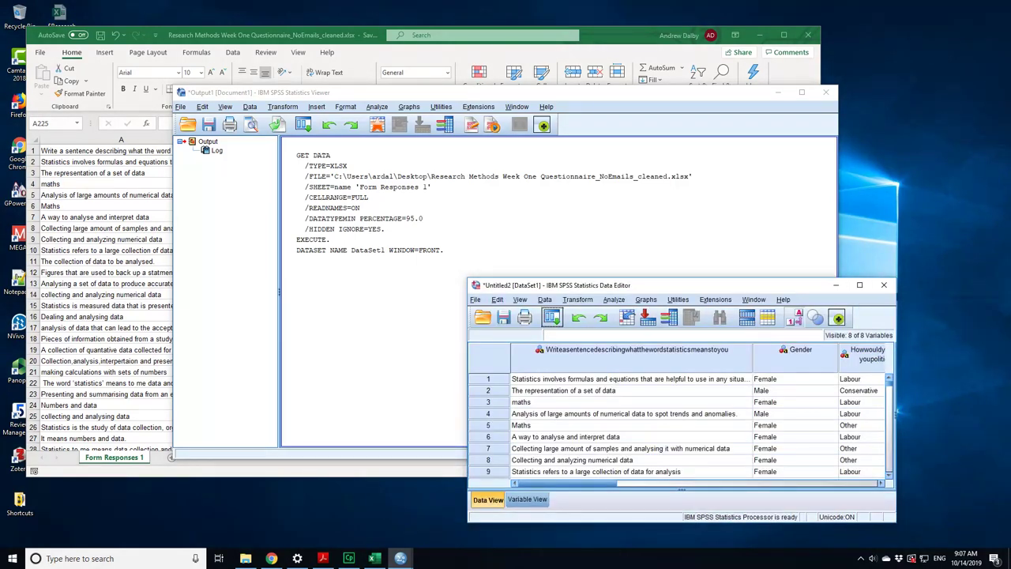
Move and enlarge the Data Editor window of the imported dataset so more of its variable columns fit
left_click_drag(640, 287, 290, 134)
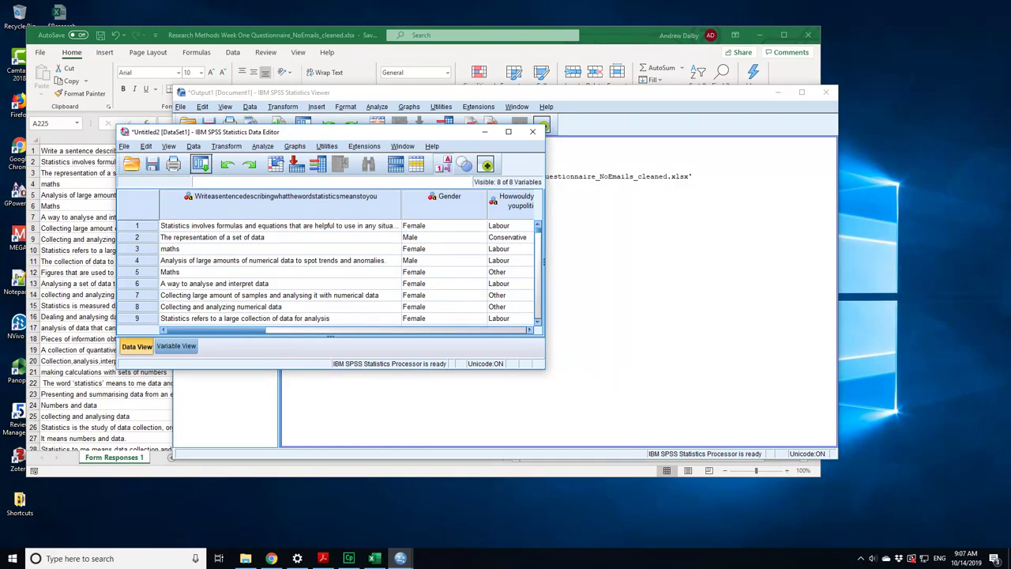
left_click_drag(544, 368, 950, 519)
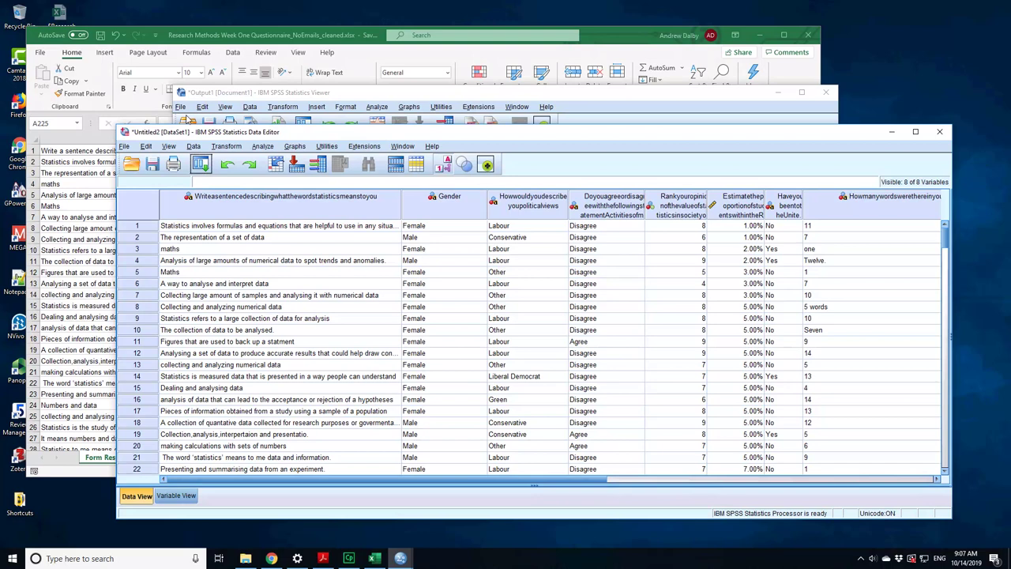
left_click_drag(211, 131, 184, 89)
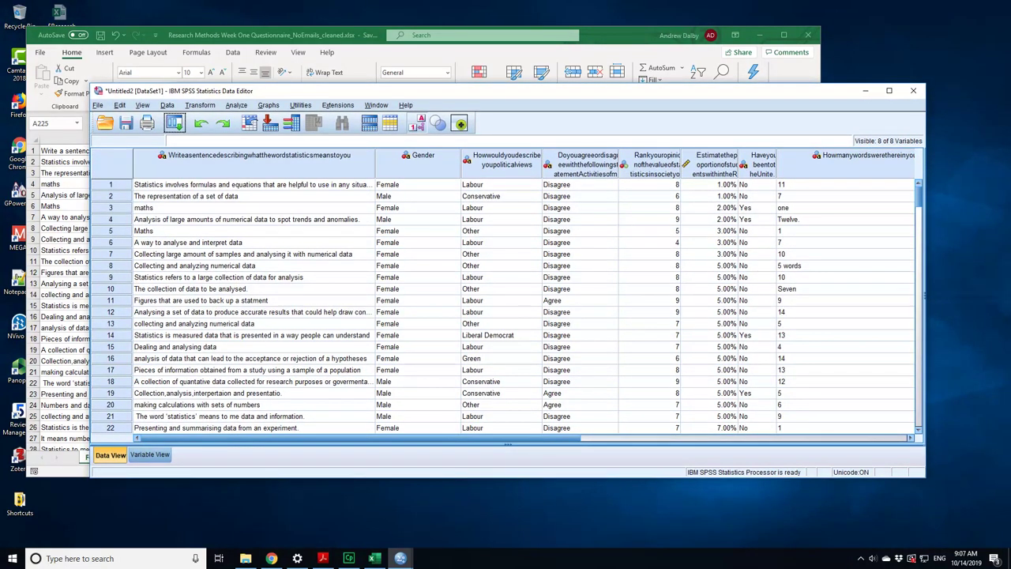
Look over the imported responses, and rename the first variable, on what the word statistics means, as Sentence
scroll(376, 311, "down", 4)
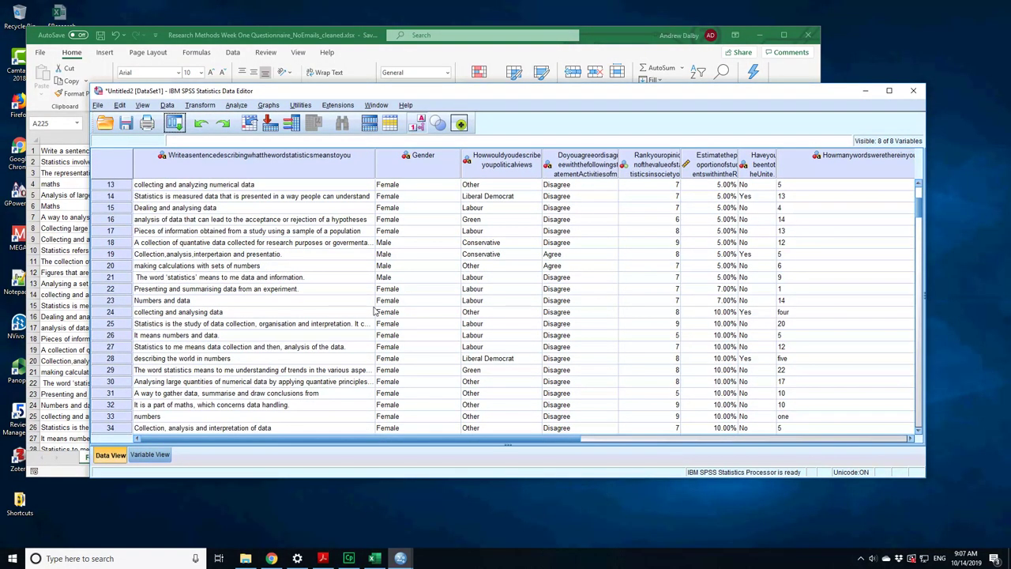
scroll(376, 311, "up", 4)
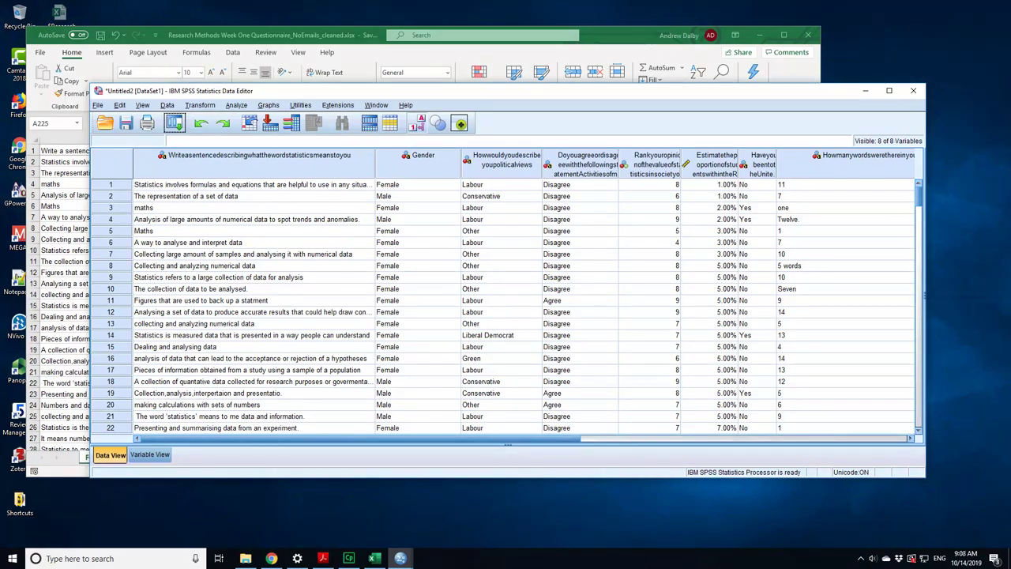
left_click(150, 455)
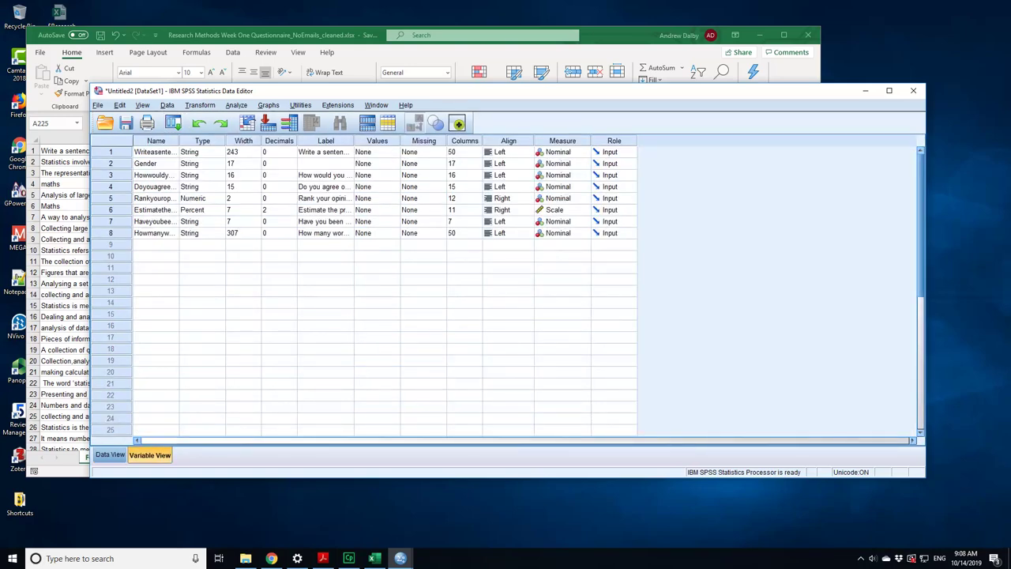
key("ctrl+t")
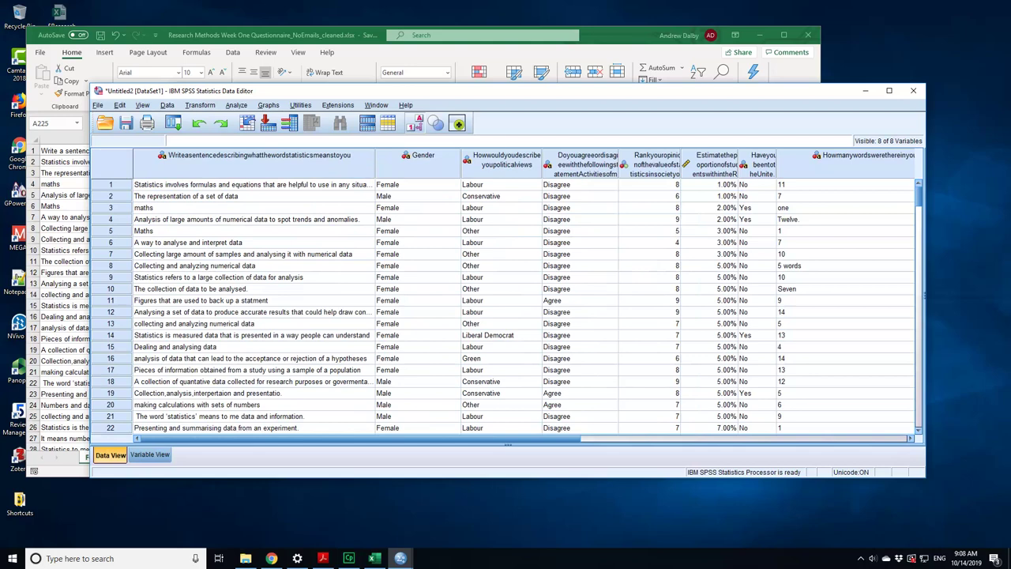
key("ctrl+t")
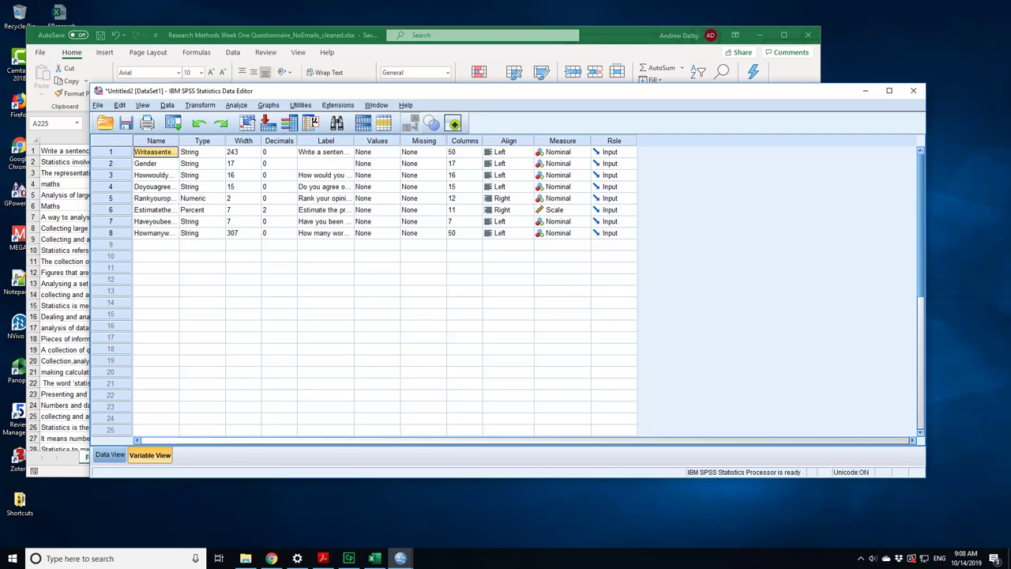
type("Sentence")
key("Return")
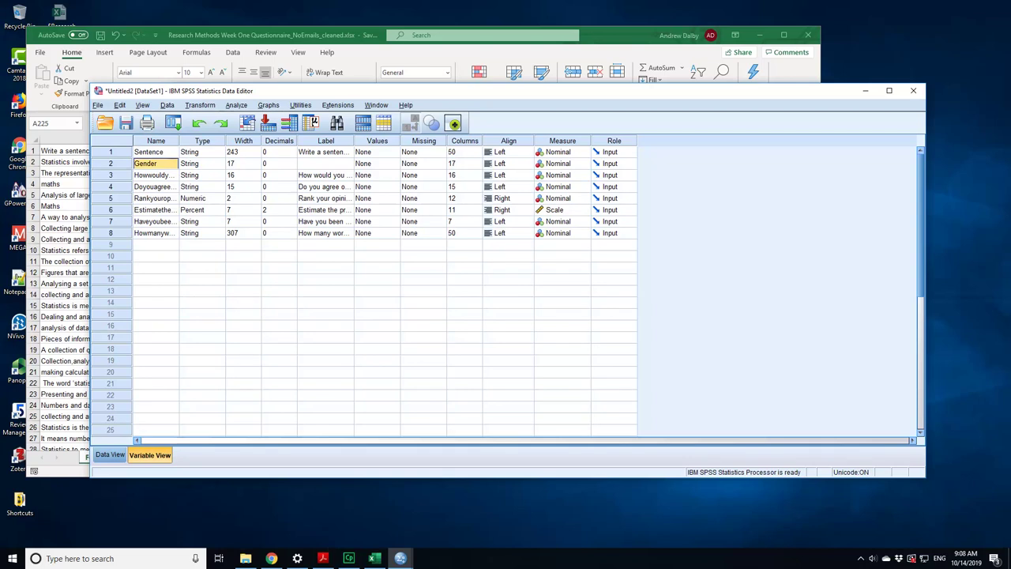
Give the Gender variable the label Gender
left_click(240, 151)
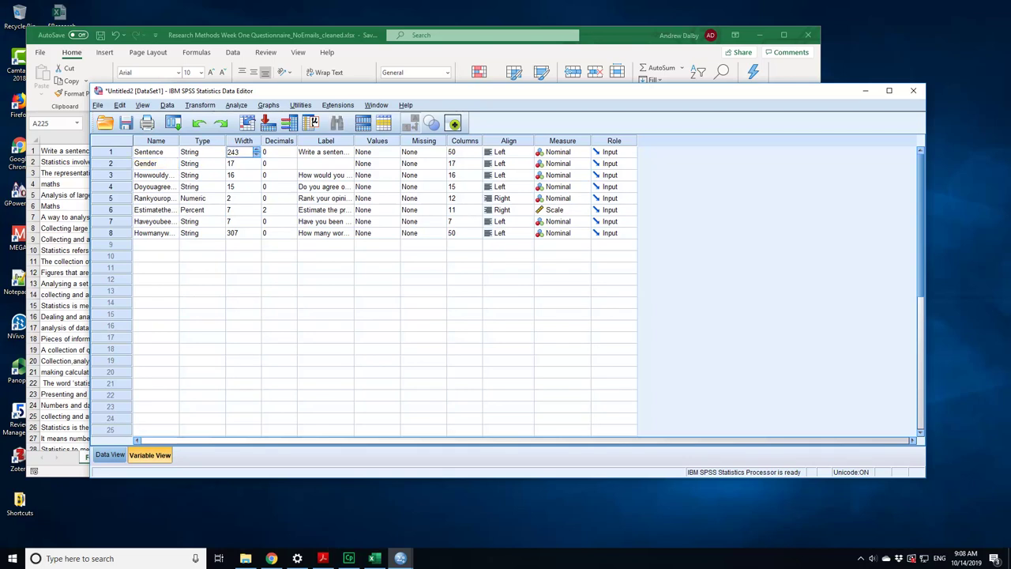
left_click(325, 151)
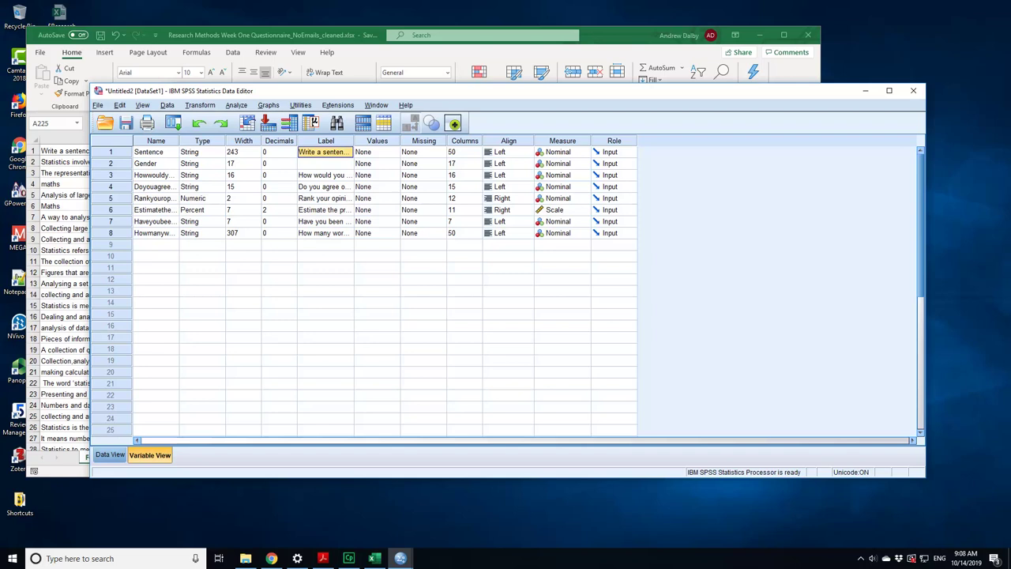
left_click(325, 164)
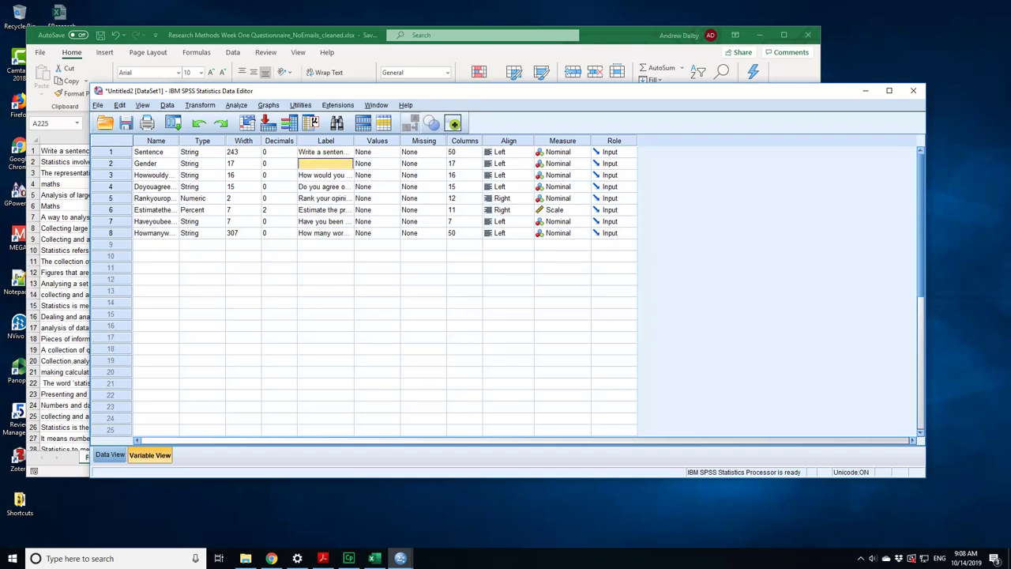
type("Gender")
left_click(279, 164)
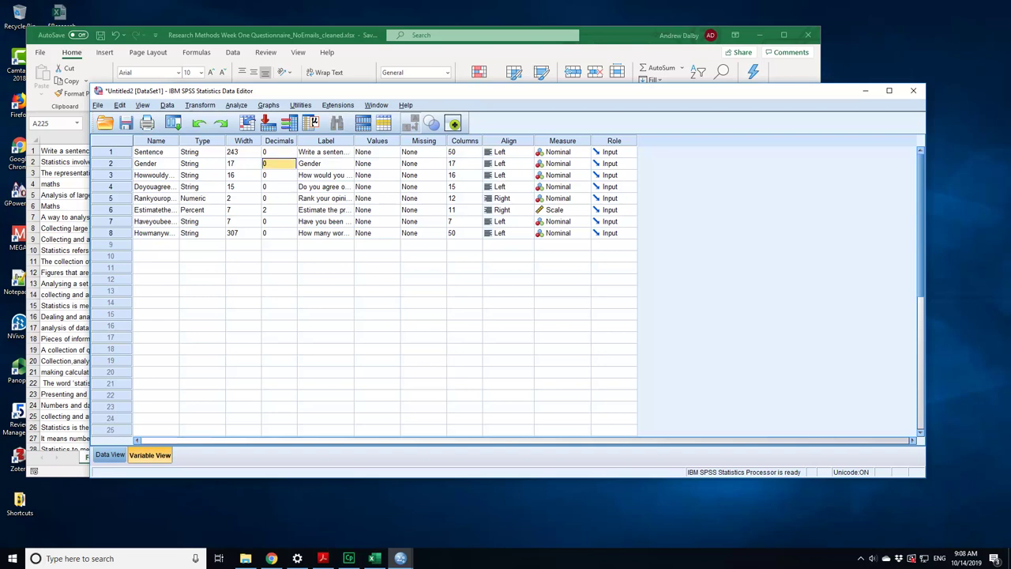
Rename the third variable, on political views, as Rating
left_click(156, 176)
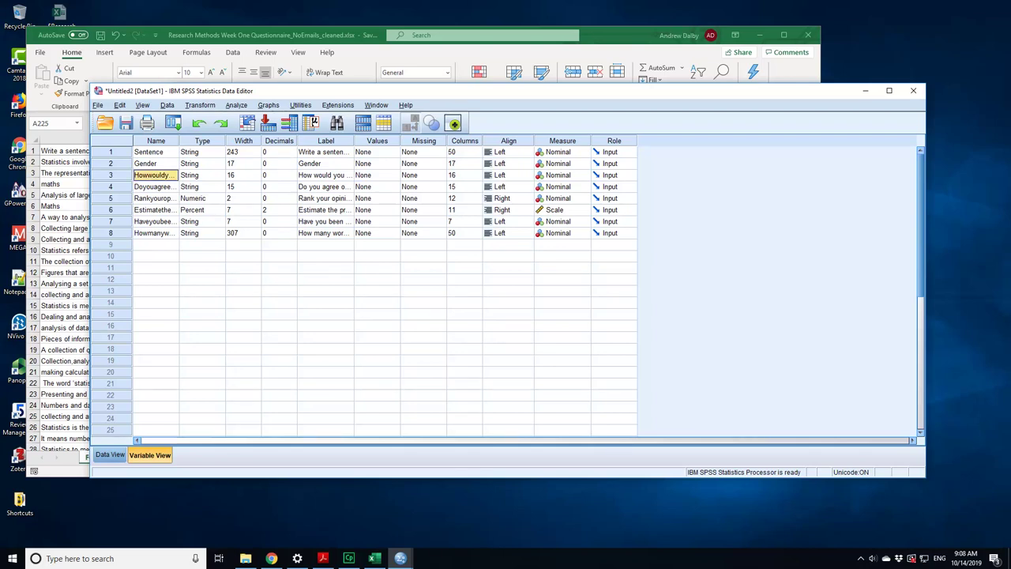
type("Rating")
key("Return")
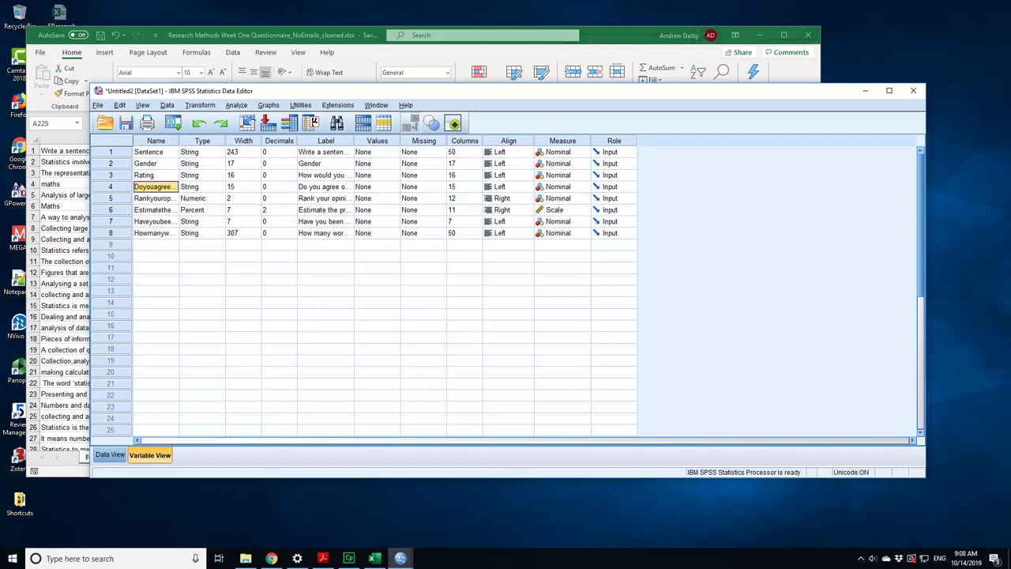
Rename the fourth variable, on agreeing with the statement, as Agreement and the fifth, on ranking opinion, as Rank
type("Agreement")
key("Return")
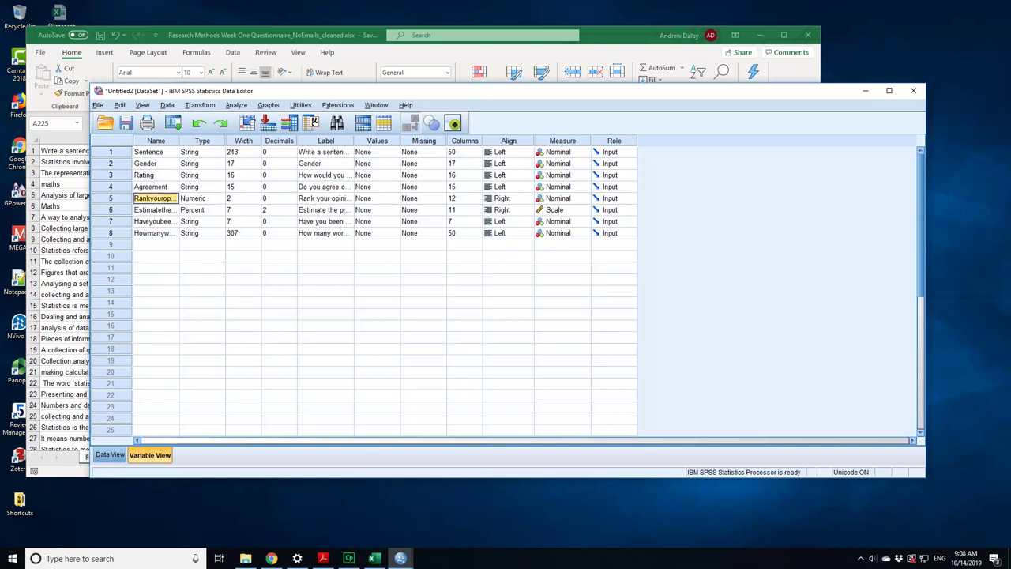
type("Rank")
key("Return")
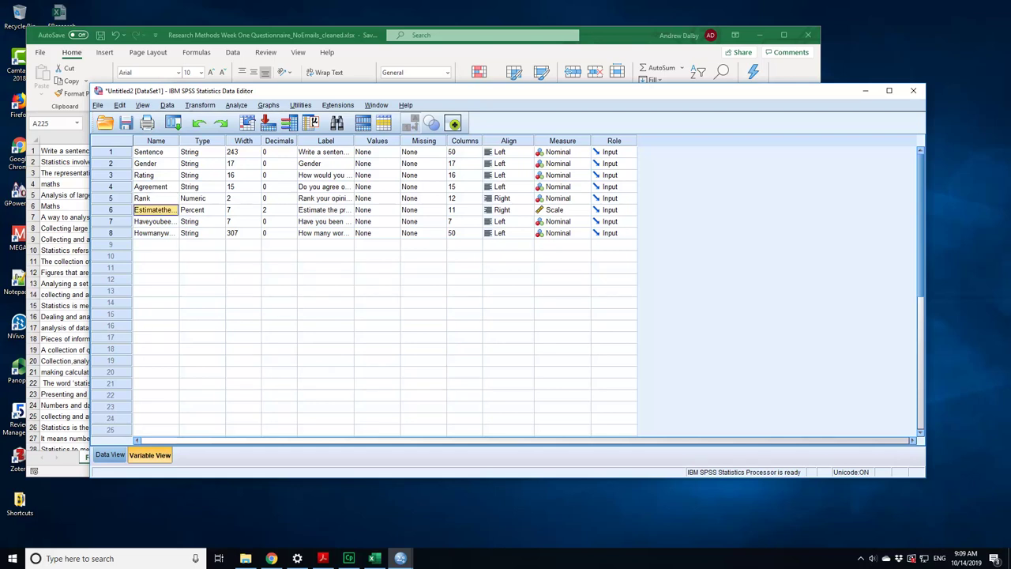
Rename the third variable, on political views, as Politics and the fifth, on ranking opinion, as Rating
left_click(325, 175)
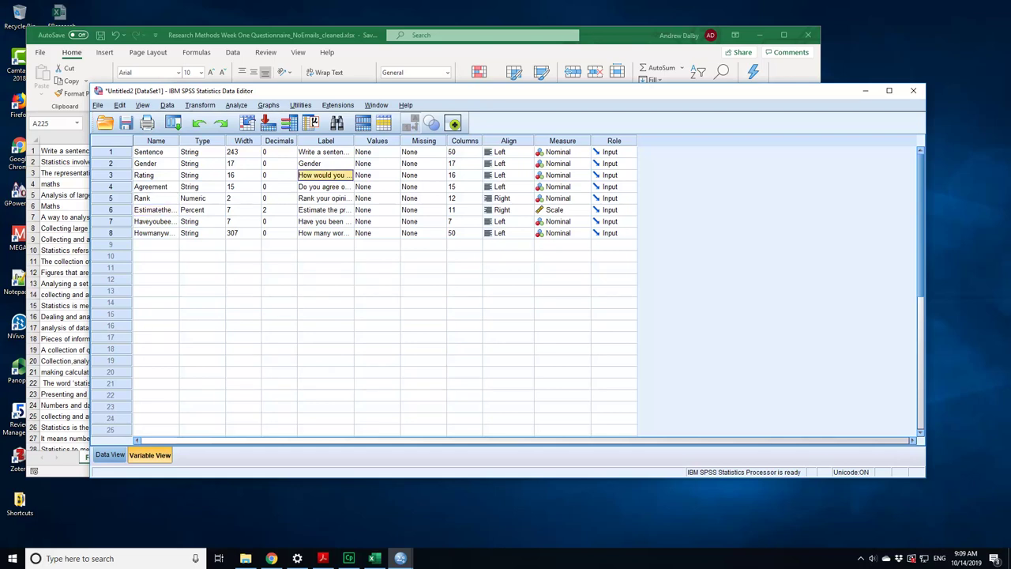
double_click(325, 175)
left_click(156, 175)
type("P")
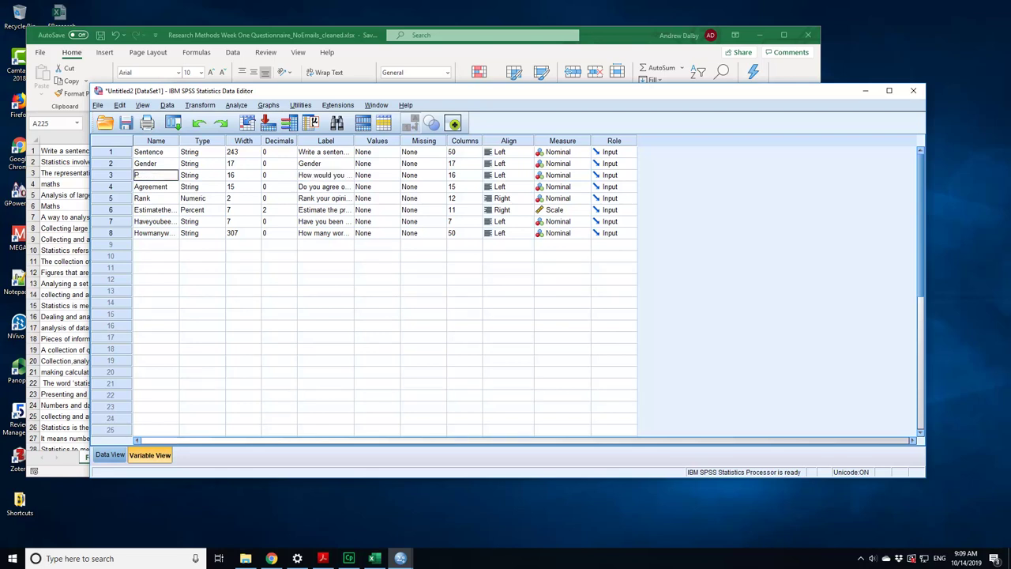
type("olitics")
left_click(156, 198)
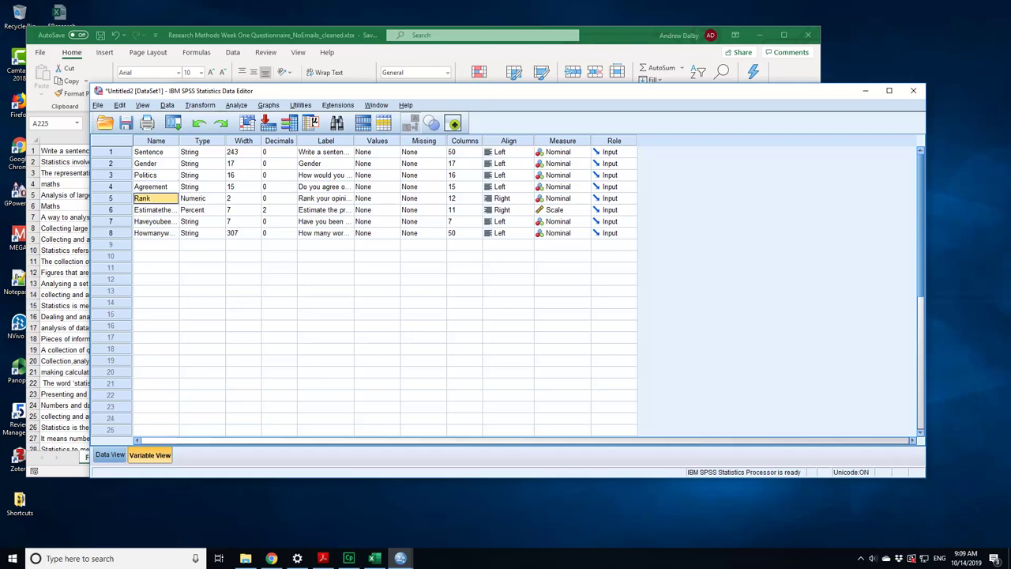
type("R")
key("Return")
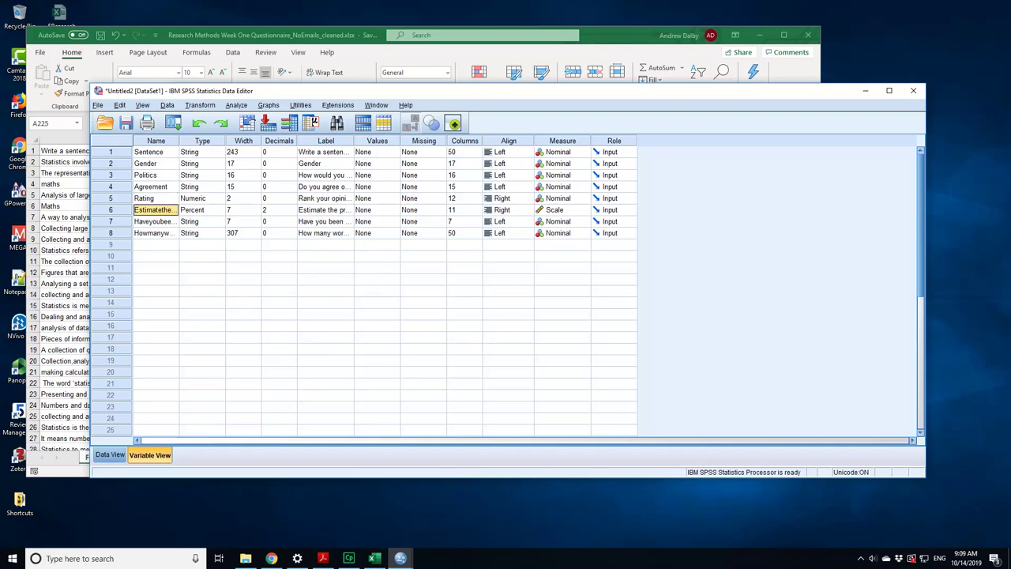
Rename the last three variables as Estimate, America and Words
type("Estimna")
key("BackSpace")
type("te")
key("Return")
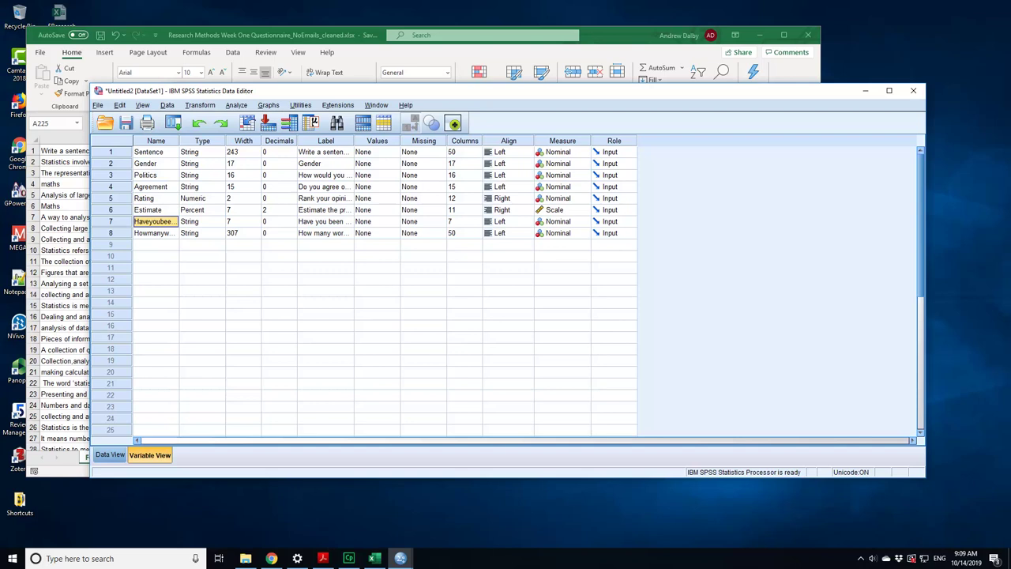
type("America")
key("Return")
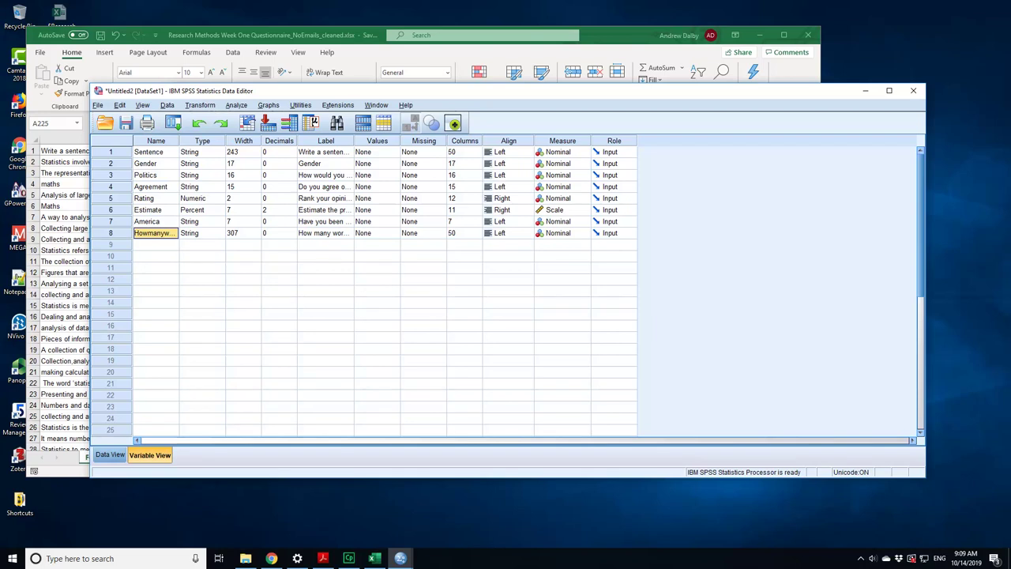
type("Words")
left_click(276, 303)
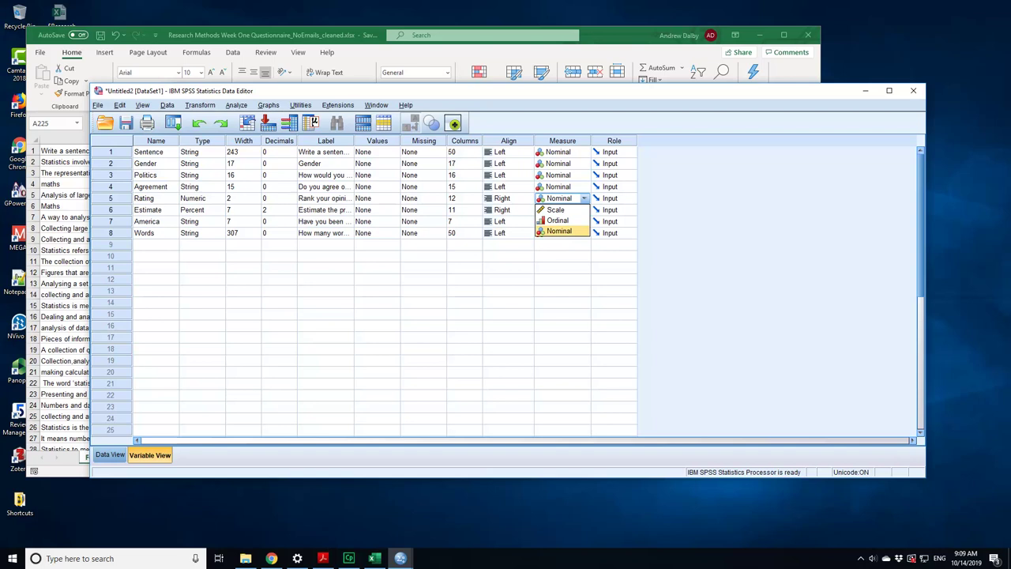
Set the measurement level of Rating to Ordinal and check the levels offered for Agreement, Politics, Gender, Sentence and Words
left_click(557, 221)
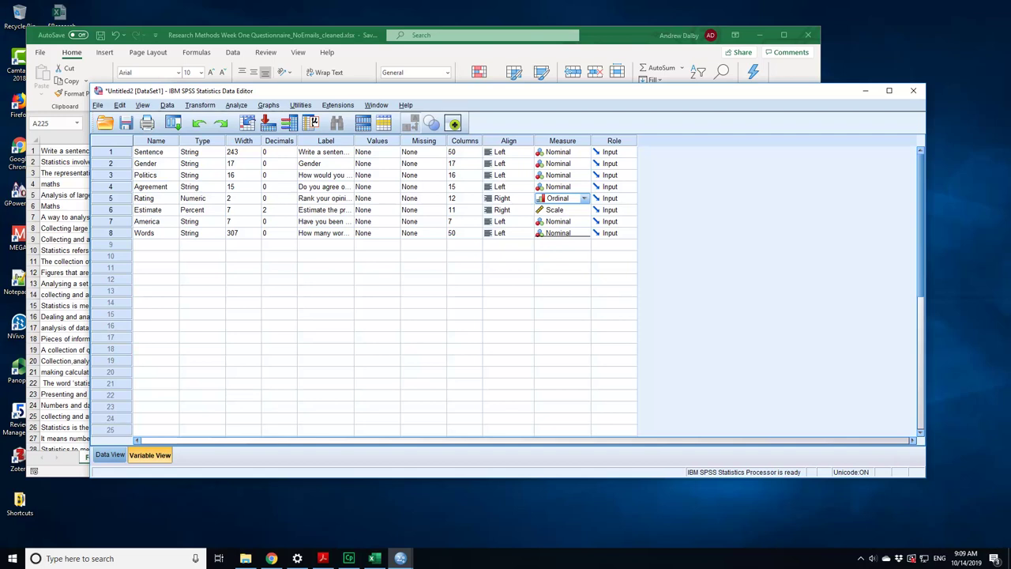
left_click(584, 187)
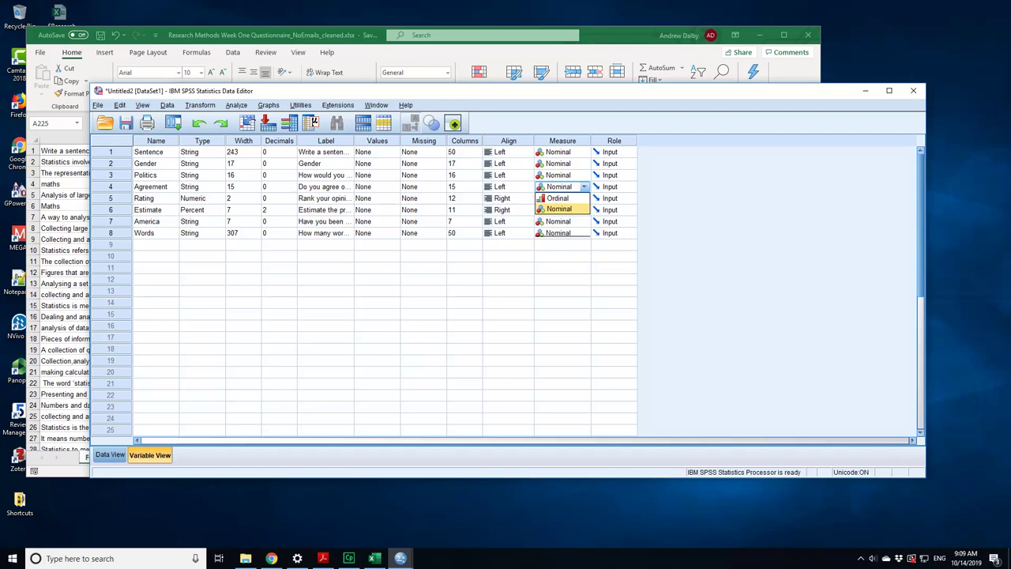
left_click(584, 175)
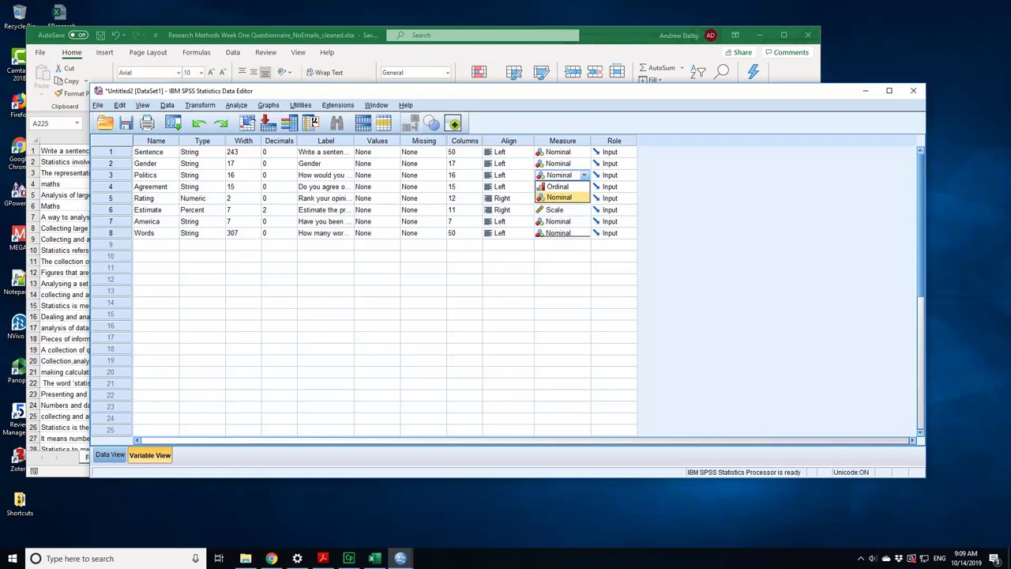
left_click(584, 163)
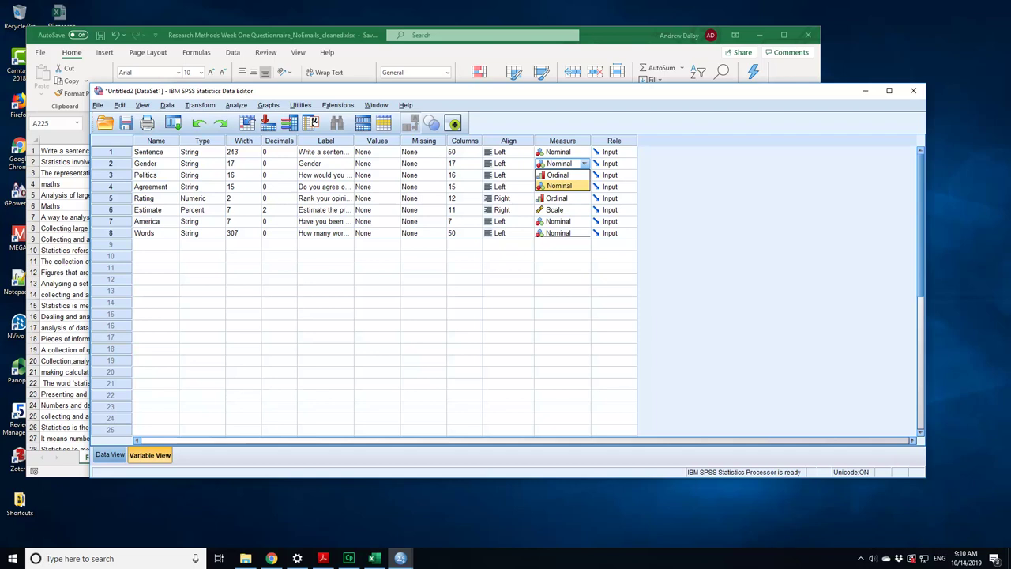
left_click(584, 152)
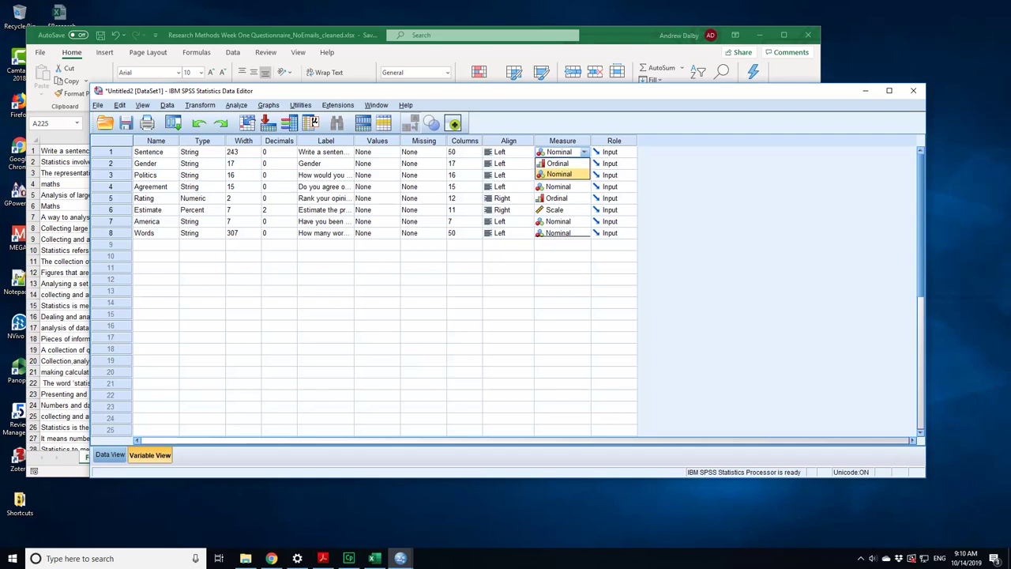
left_click(583, 233)
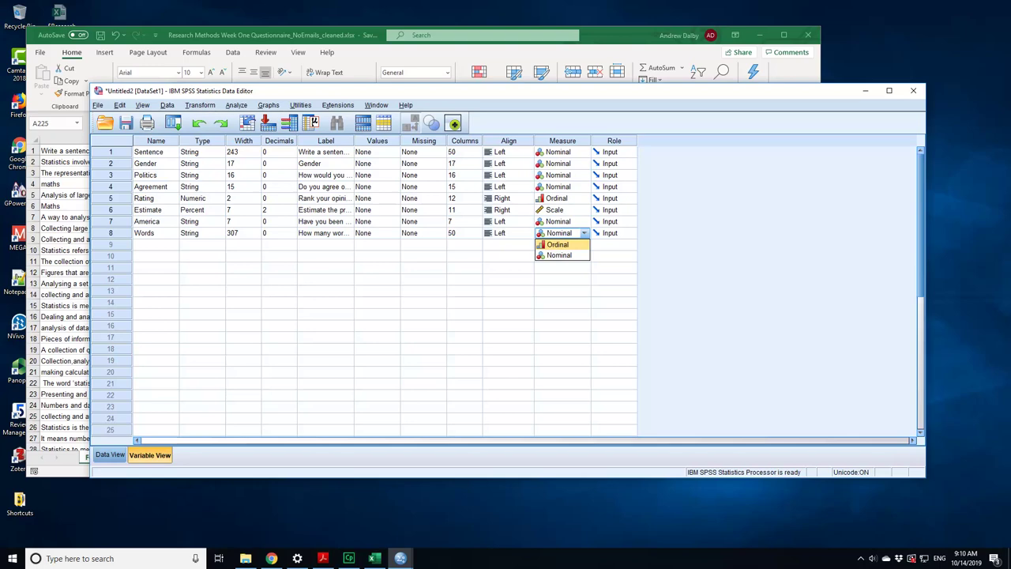
In the data, replace the worded Words entries of cases 3, 4, 8 and 10 with 1, 12, 5 and 7
left_click(109, 455)
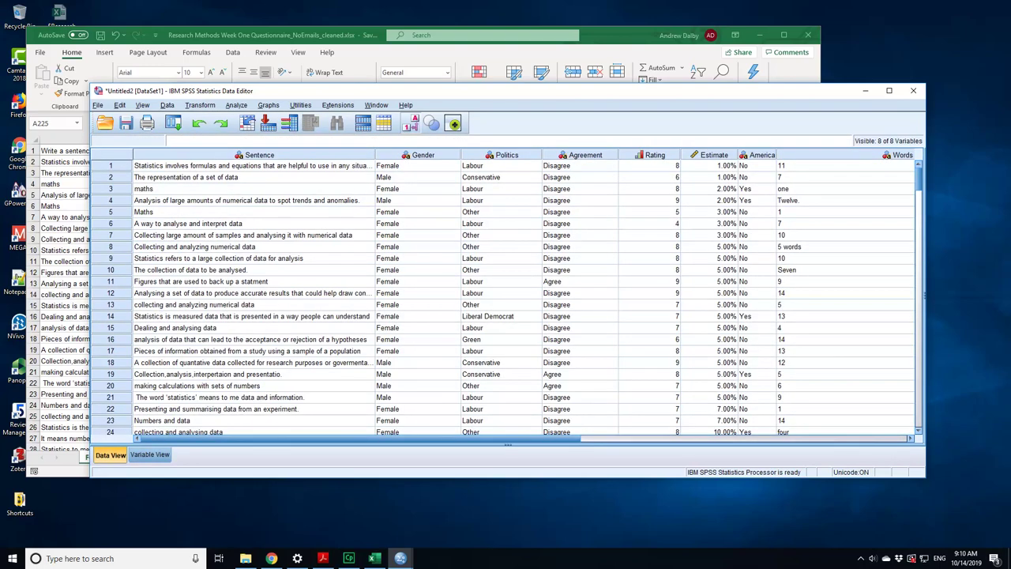
left_click(822, 189)
type("1")
key("Return")
type("1")
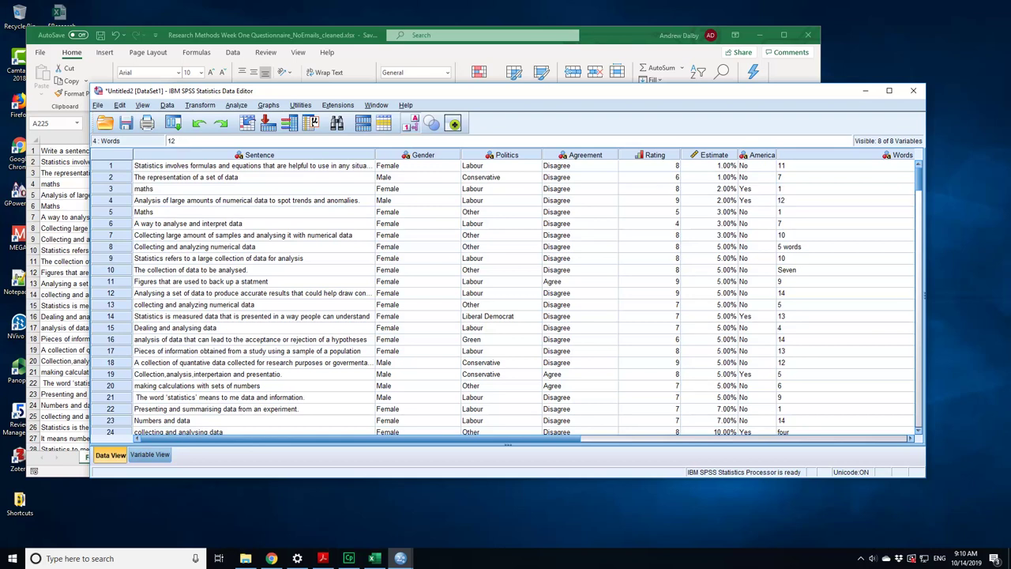
left_click(821, 247)
type("5")
left_click(822, 270)
type("7")
Replace the spelled-out Words entries of cases 24 and 28 with 4 and 5
scroll(795, 286, "down", 4)
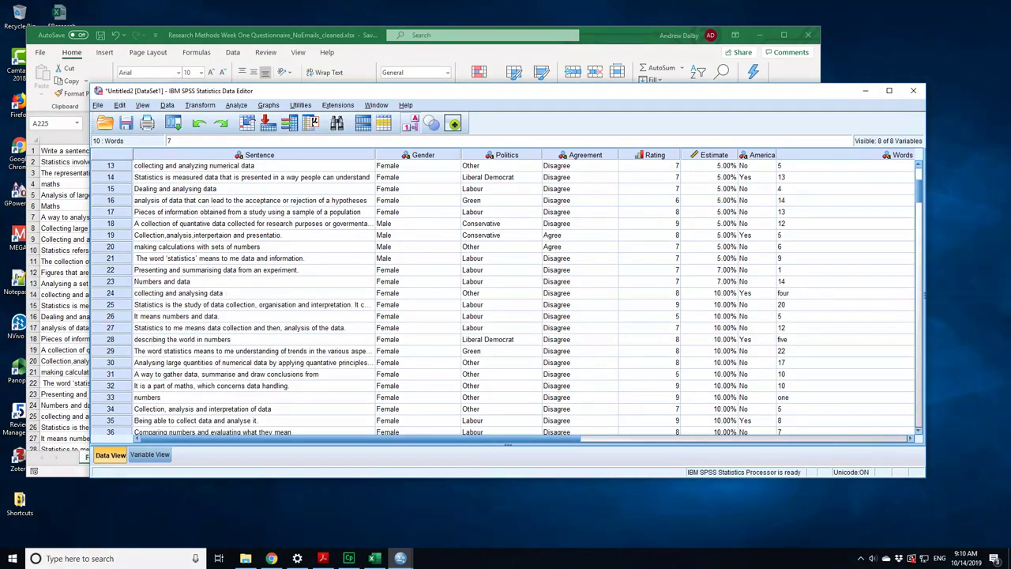
left_click(798, 293)
type("4")
left_click(797, 340)
type("5")
Locate and select the spelled-out Words entries of cases 33 and 45
scroll(789, 339, "down", 2)
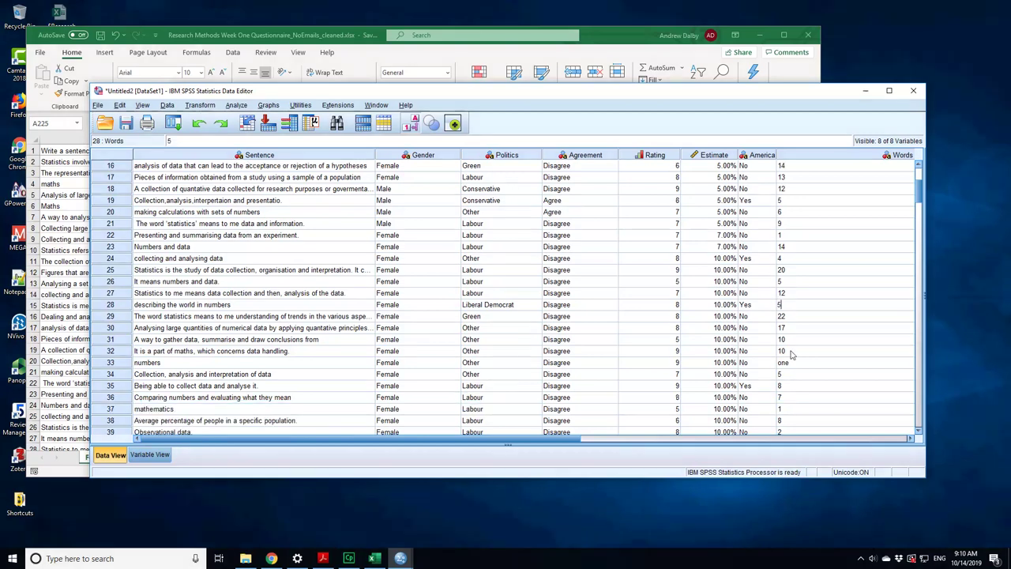
left_click(792, 327)
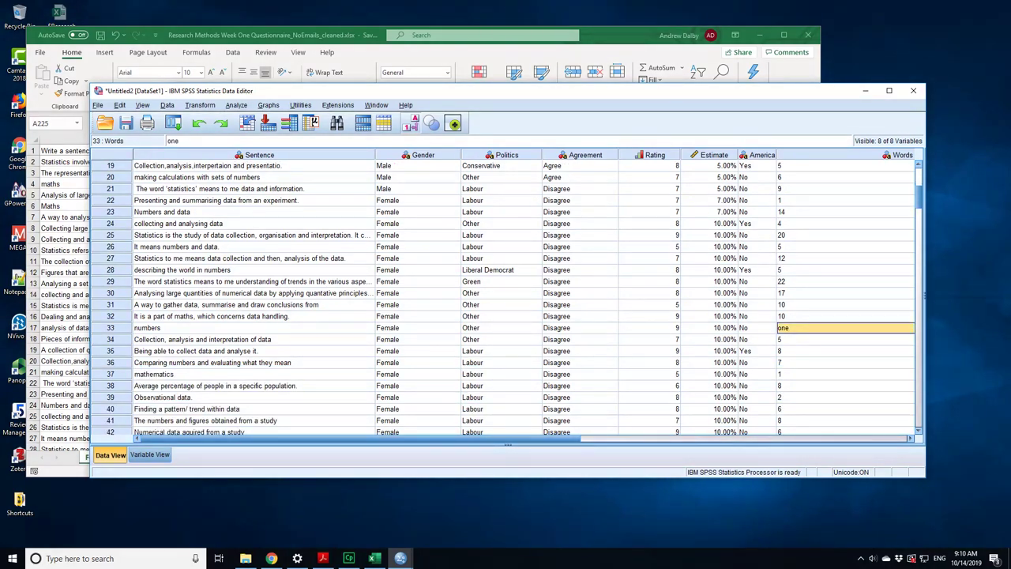
scroll(791, 327, "down", 5)
left_click(796, 294)
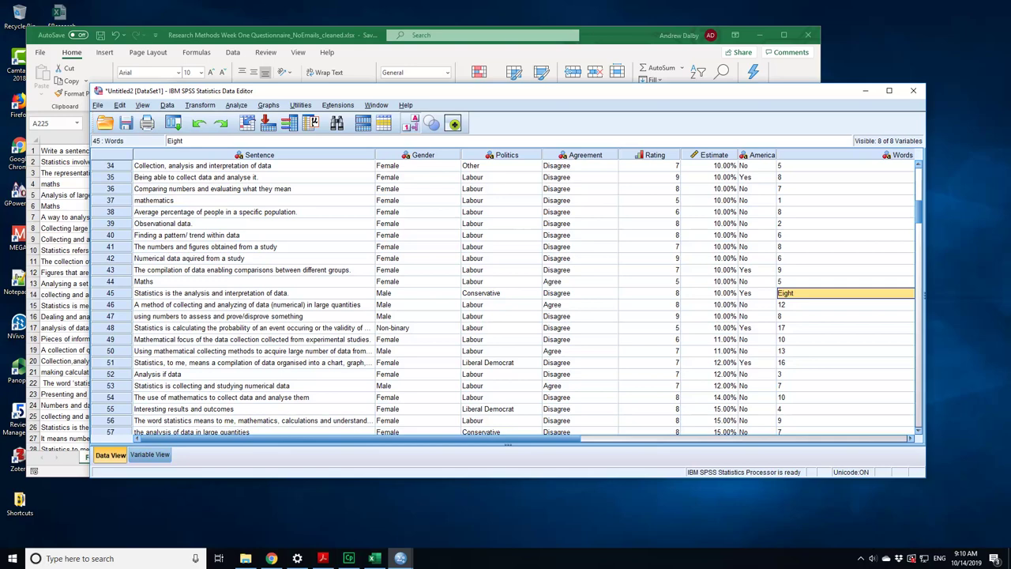
scroll(800, 318, "down", 7)
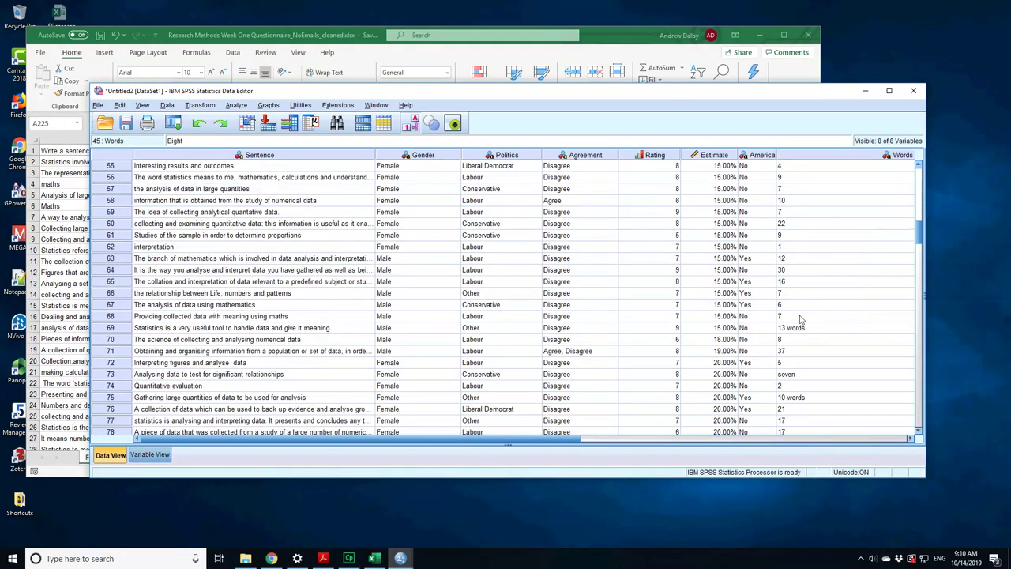
Replace the worded Words entries of cases 69, 73 and 75 with 13, 7 and 10, and check the following cases
left_click(803, 328)
type("13")
key("Down")
key("Down")
key("Down")
key("Down")
type("7")
key("Down")
key("Down")
type("10")
scroll(796, 404, "down", 3)
scroll(796, 403, "down", 7)
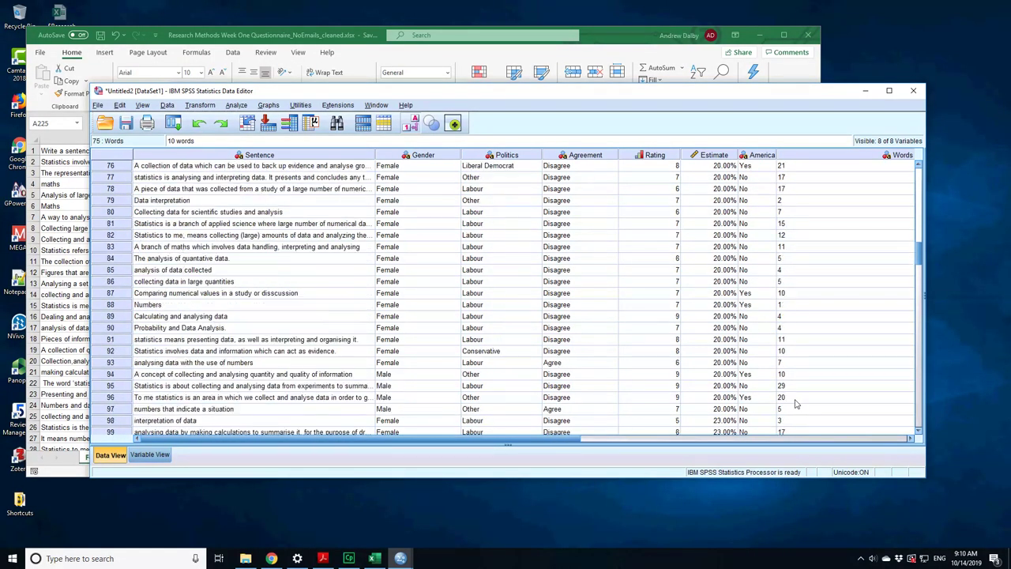
Replace the spelled-out Words entries of cases 102 and 124 with 2 and 3
scroll(796, 403, "down", 3)
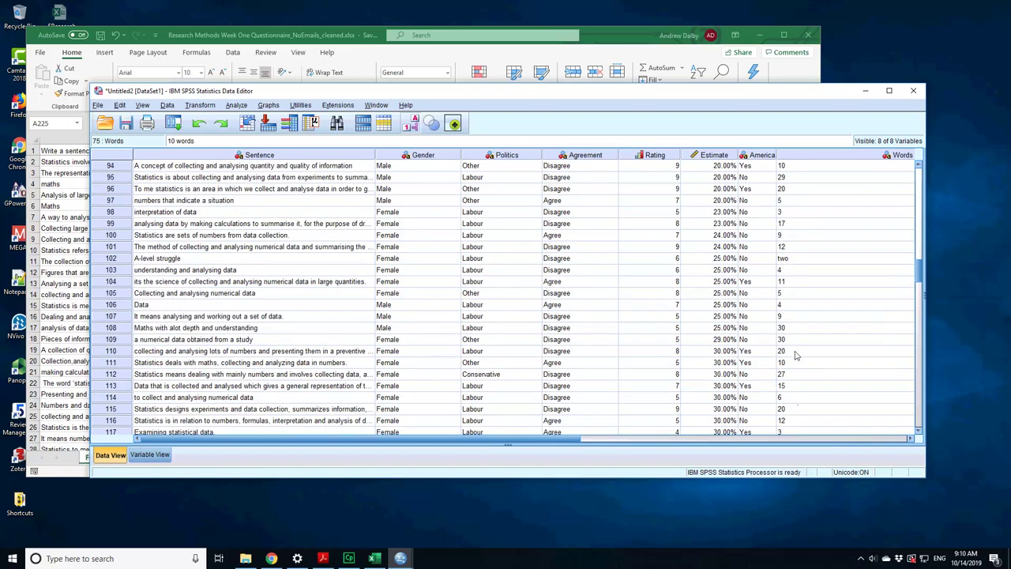
left_click(800, 258)
type("2")
left_click(801, 293)
scroll(804, 337, "down", 3)
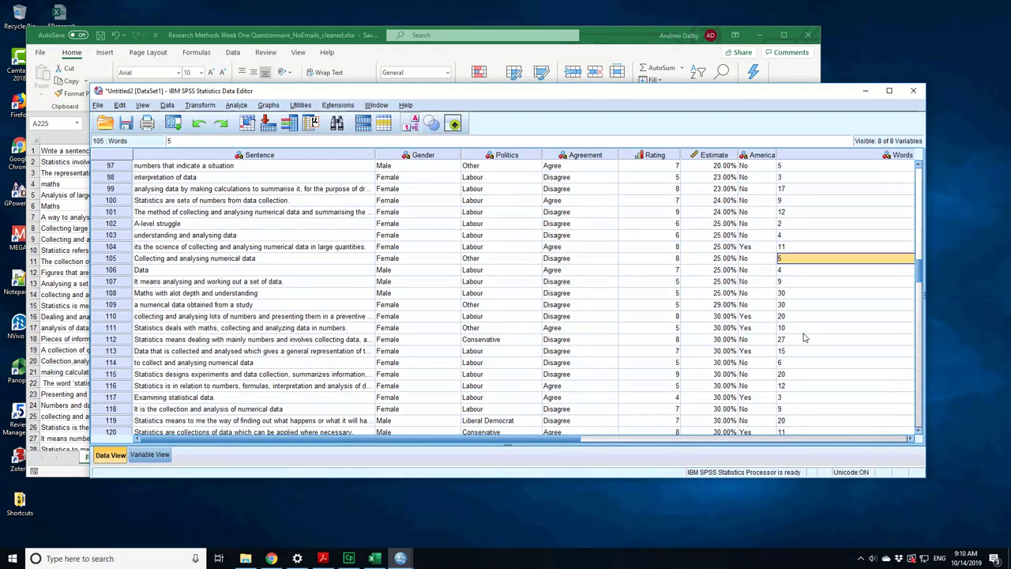
left_click(805, 410)
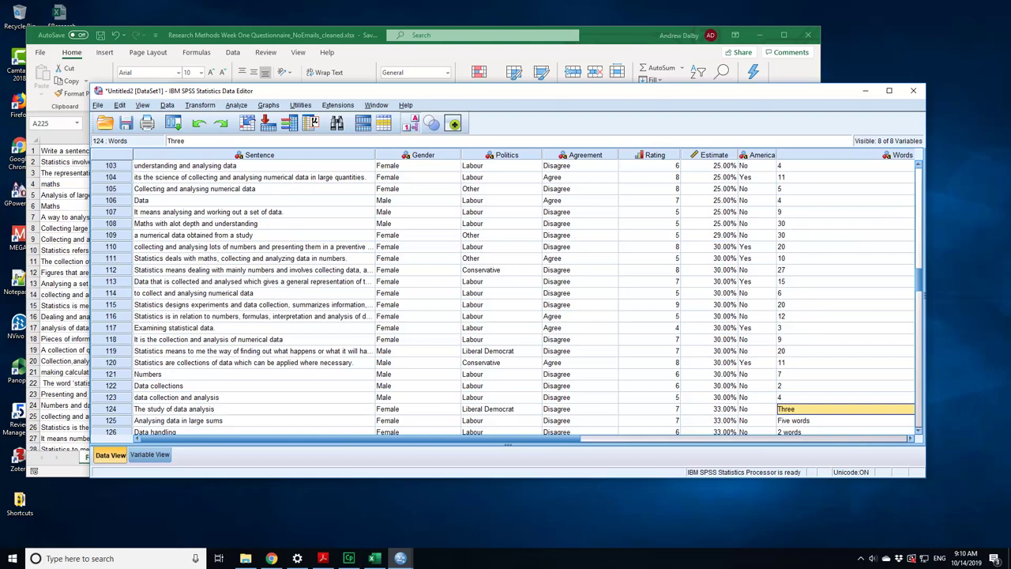
type("3")
Replace the worded Words entries of cases 125 and 126 with 5 and 2
scroll(804, 332, "down", 3)
left_click(804, 316)
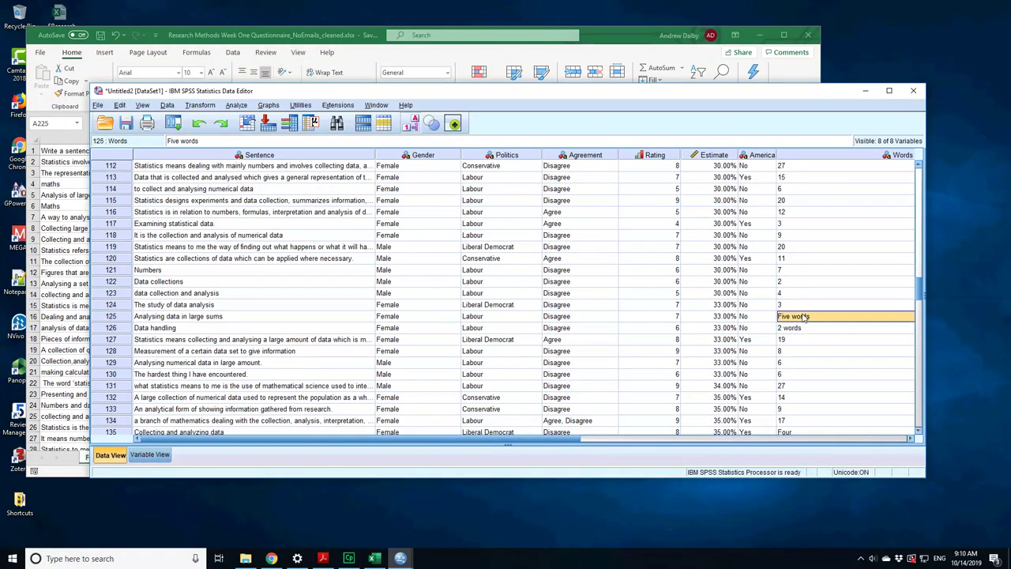
type("5")
key("Return")
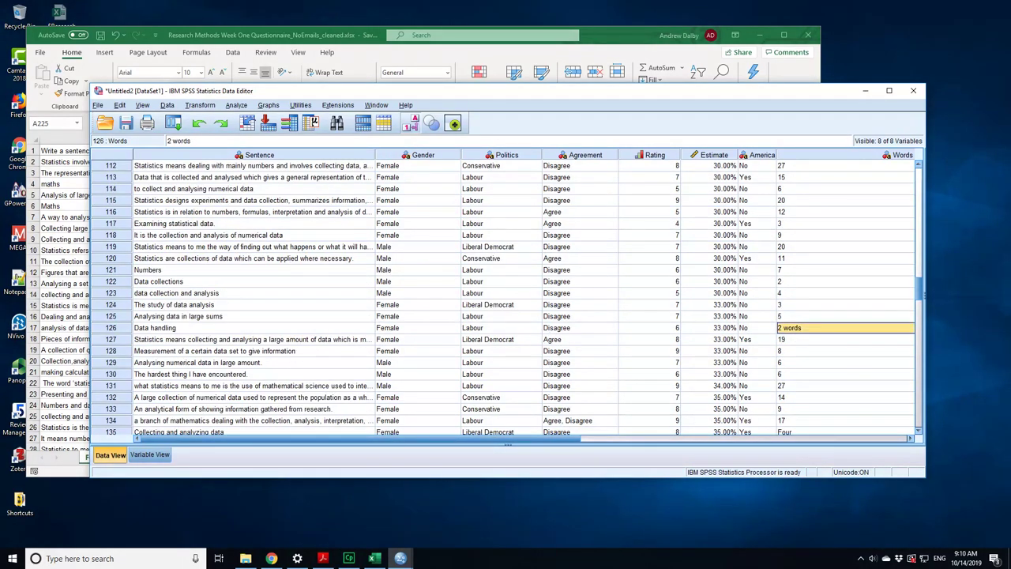
type("2")
left_click(806, 351)
Replace the spelled-out Words entries of cases 135 and 148 with 4 and 2
scroll(806, 353, "down", 2)
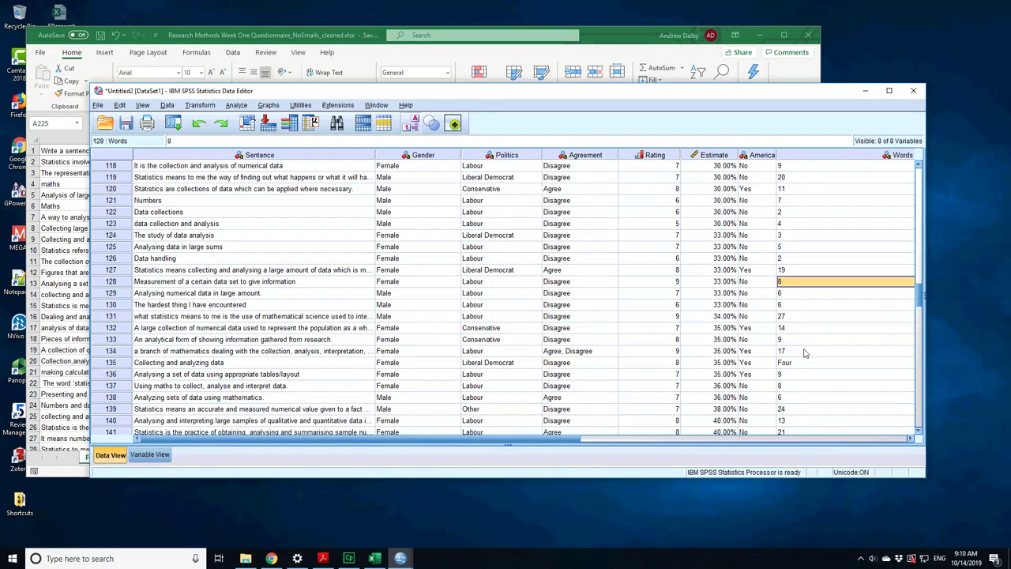
left_click(804, 362)
type("4")
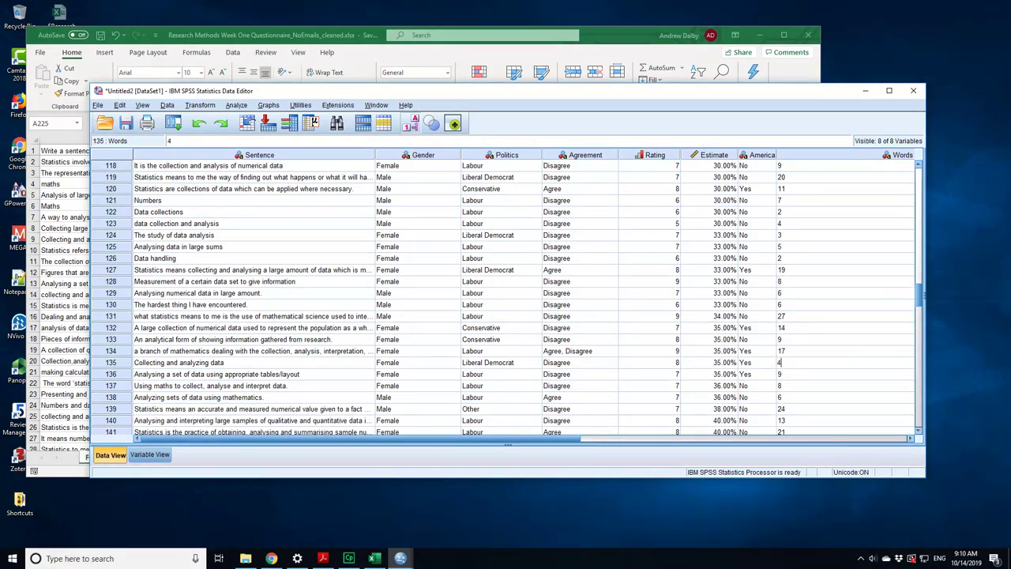
scroll(802, 380, "down", 4)
left_click(802, 374)
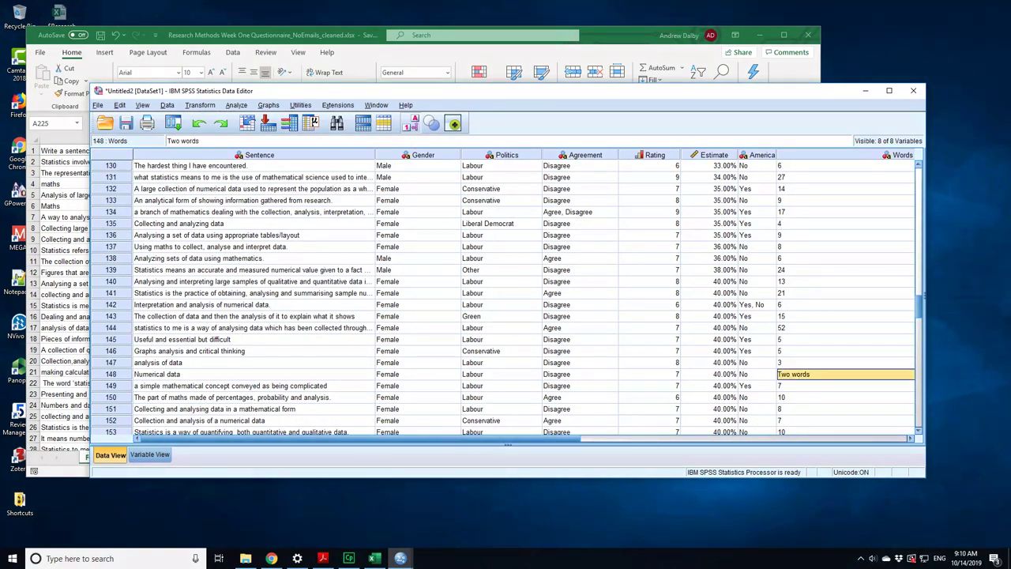
type("2")
Replace the spelled-out Words entry of case 158 with 4 and the long comment of case 159 with 1
scroll(802, 375, "down", 3)
left_click(804, 386)
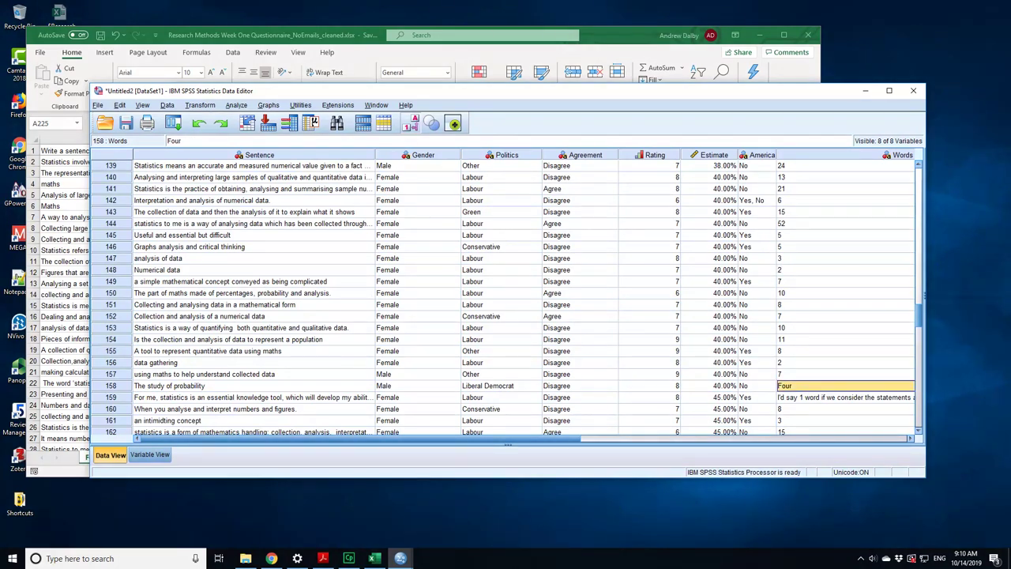
type("4")
left_click(805, 397)
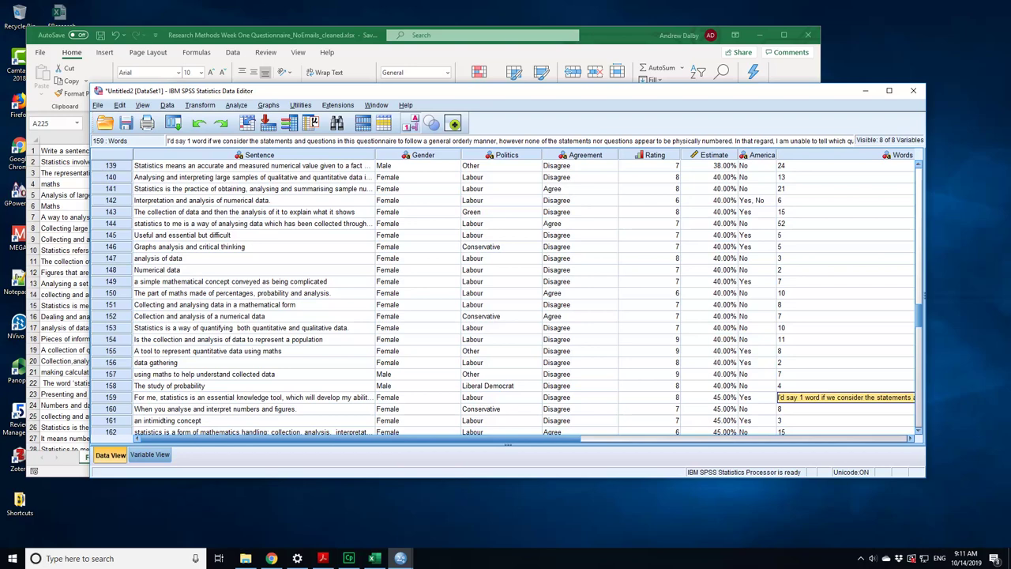
type("1")
Replace the worded Words entries of cases 171 and 173 with 9 and 11
scroll(806, 400, "down", 3)
scroll(806, 400, "down", 3)
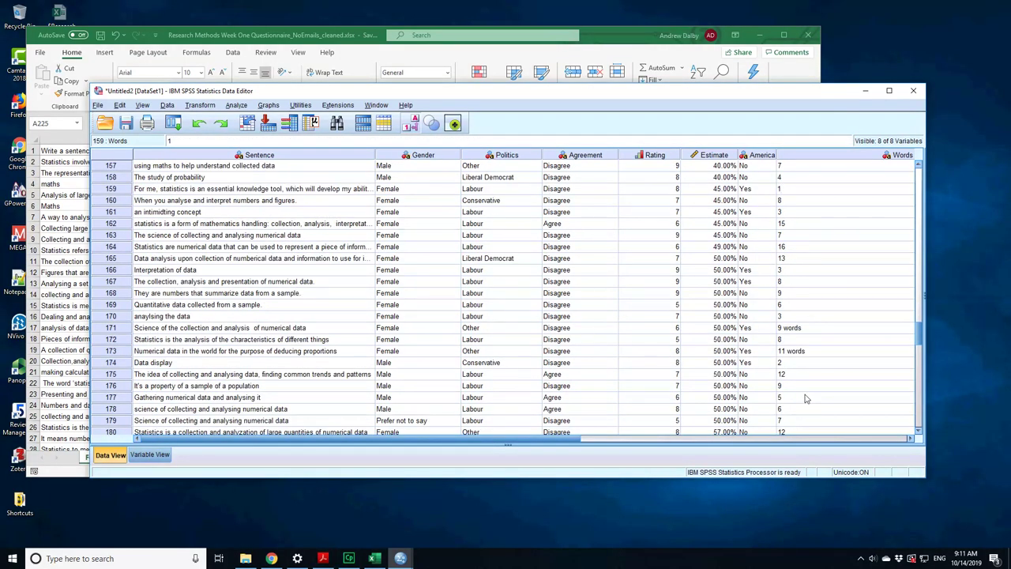
left_click(803, 339)
key("Up")
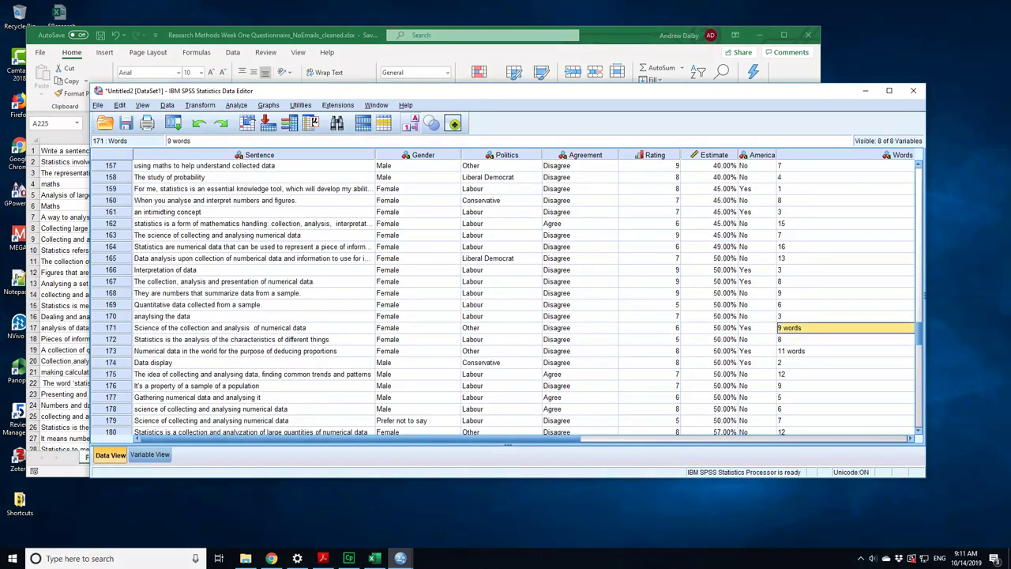
type("9")
left_click(804, 350)
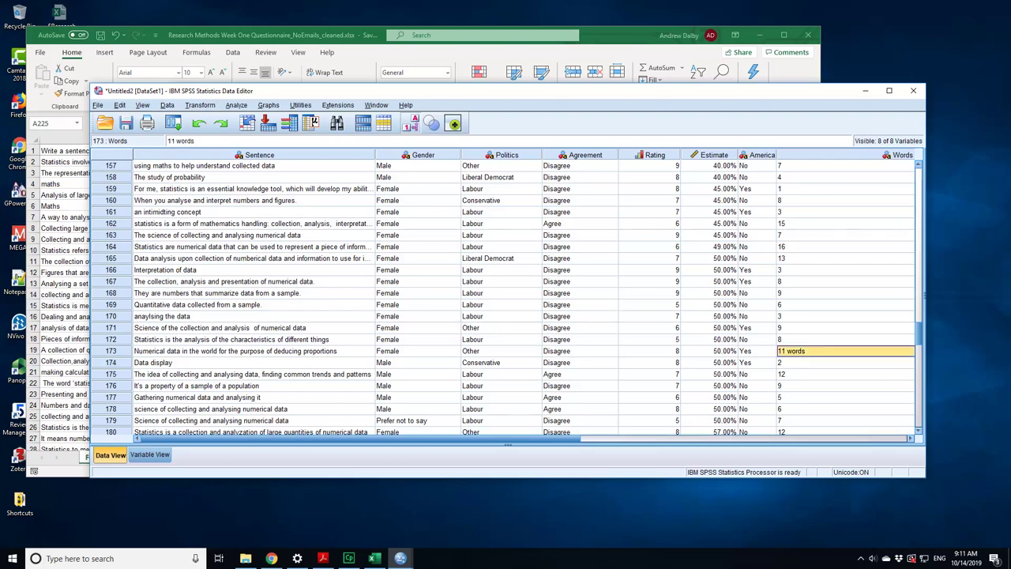
type("11")
Replace the worded Words entries of cases 199 and 212 with 20 and 9
scroll(804, 372, "down", 4)
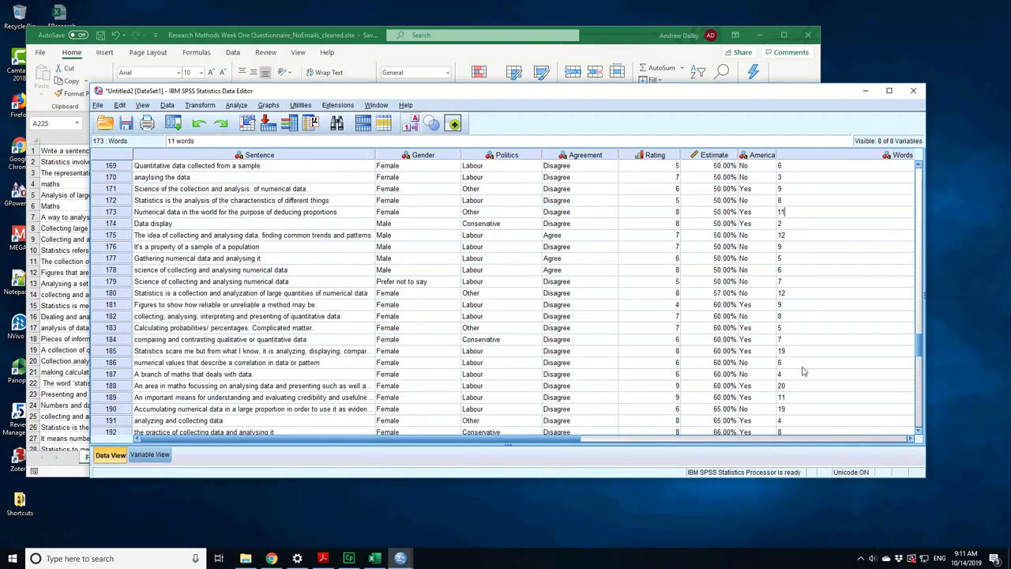
scroll(804, 371, "down", 4)
left_click(803, 374)
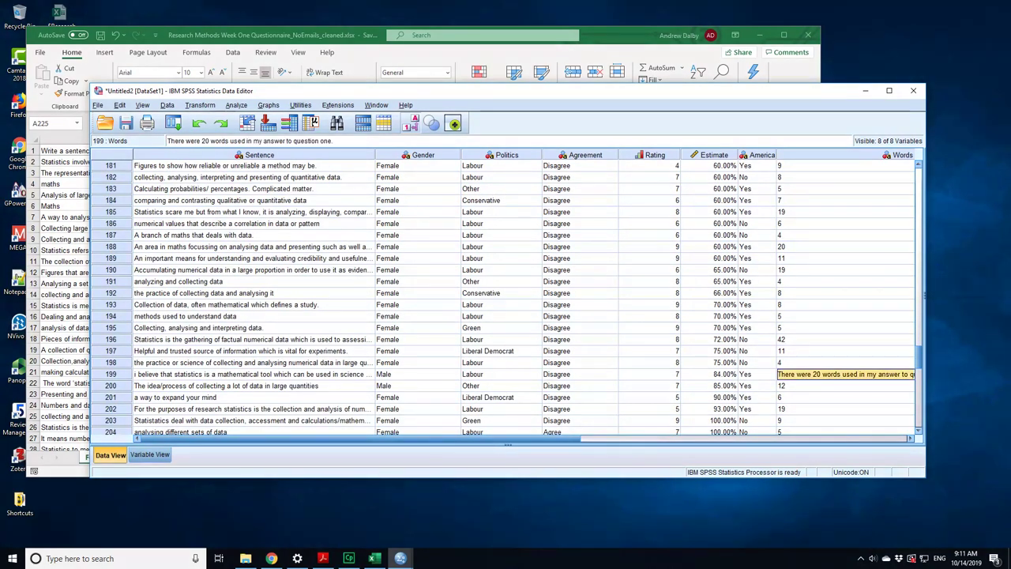
type("20")
key("Return")
scroll(810, 394, "down", 3)
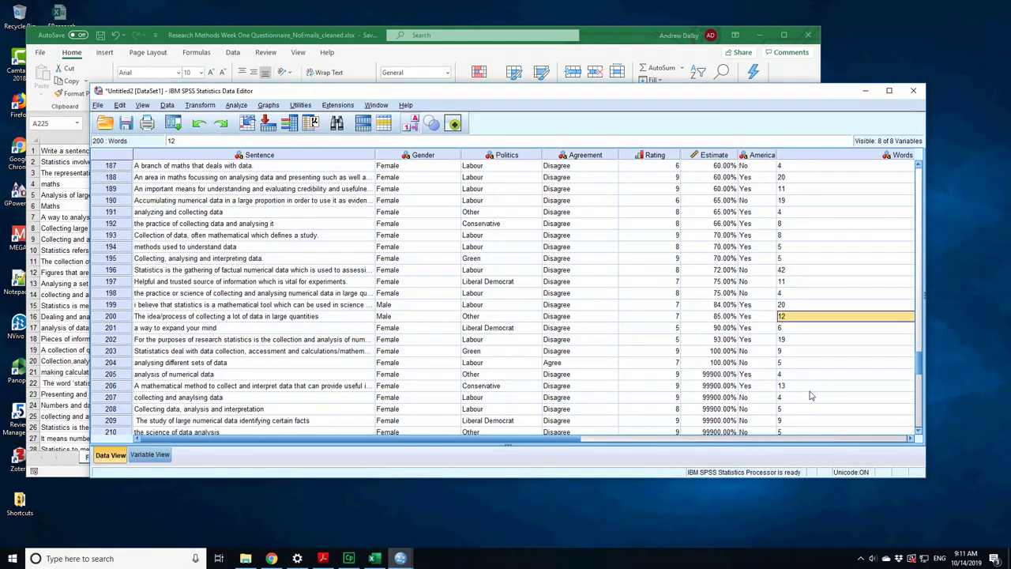
scroll(809, 395, "down", 1)
left_click(810, 386)
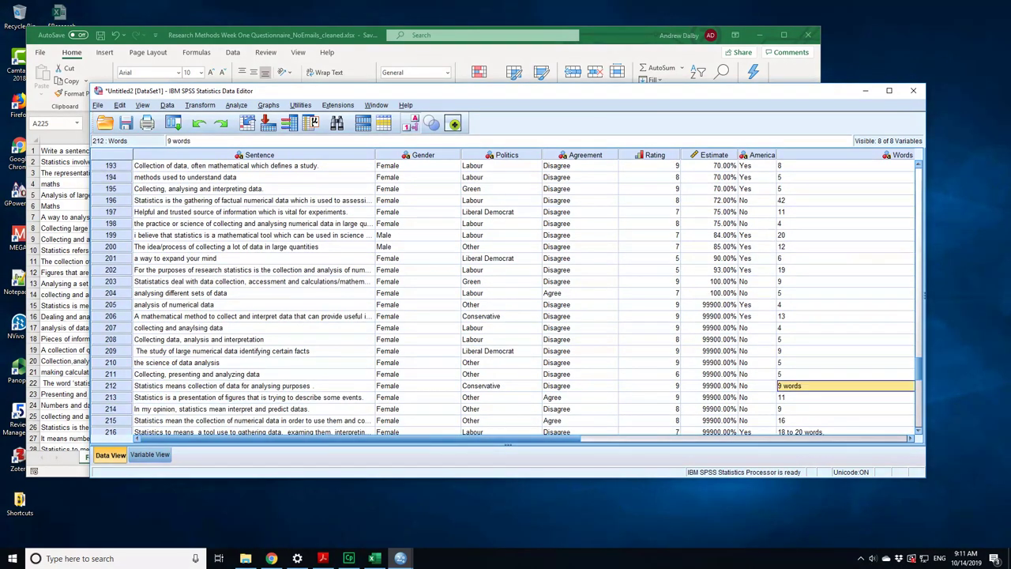
type("9")
Replace the worded Words entries of cases 216, 219 and 221 with 19, 8 and 4
scroll(803, 364, "down", 3)
left_click(803, 327)
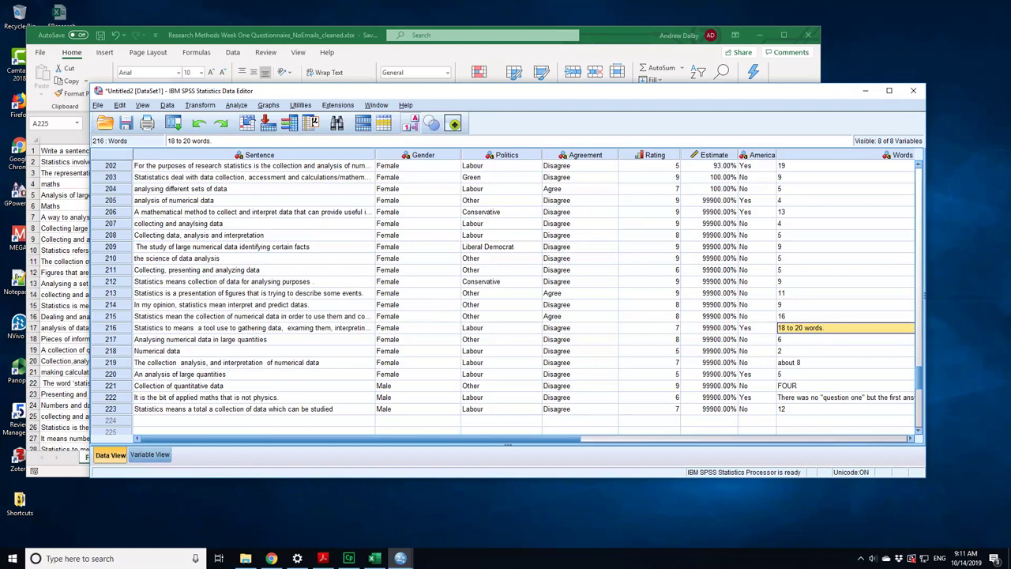
type("19")
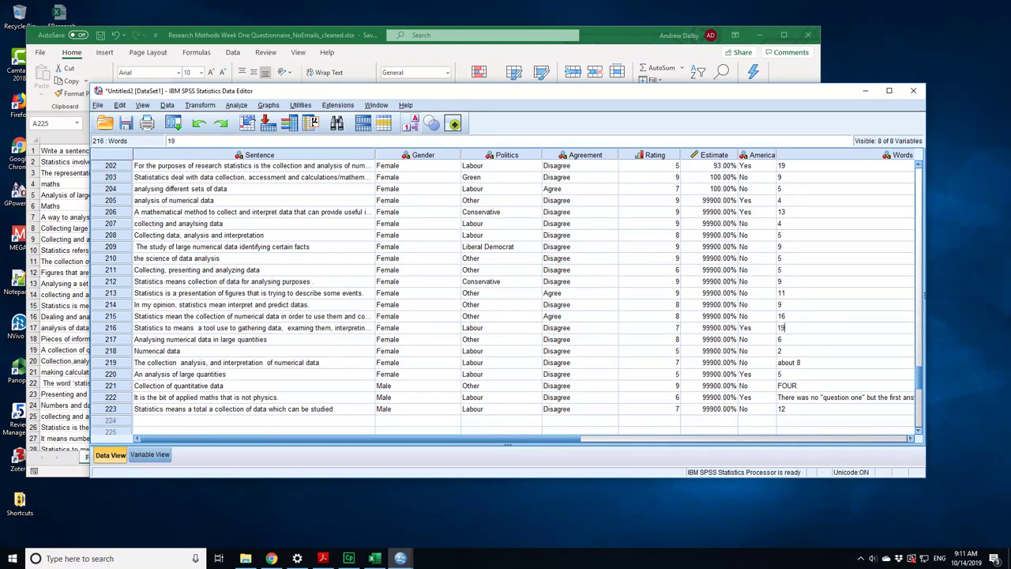
left_click(803, 363)
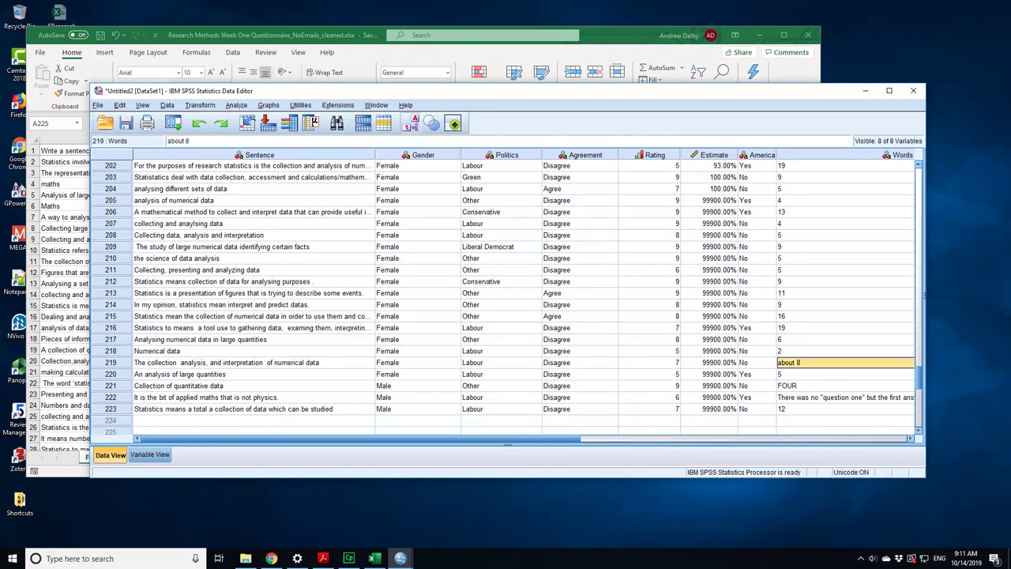
type("8")
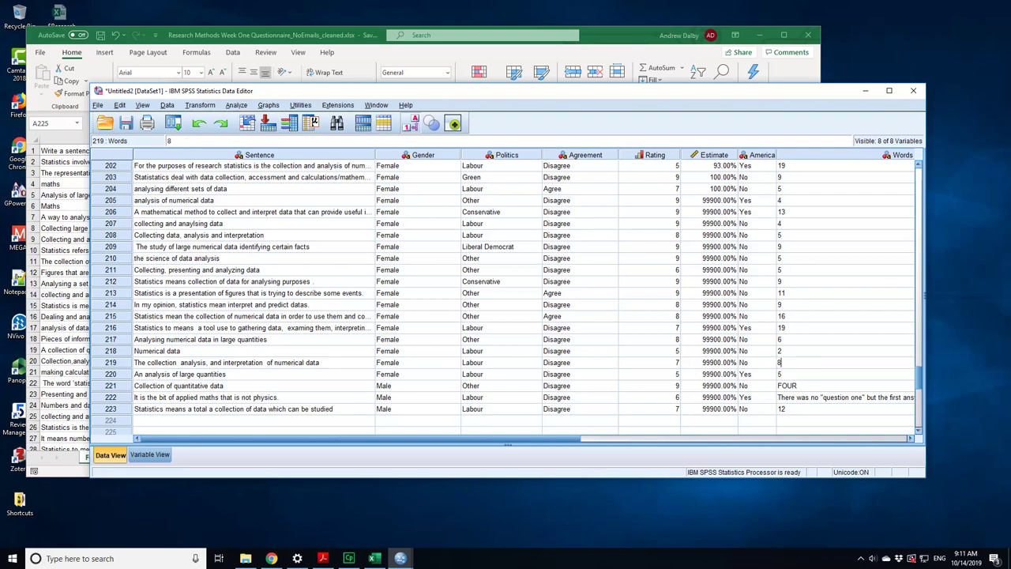
left_click(803, 386)
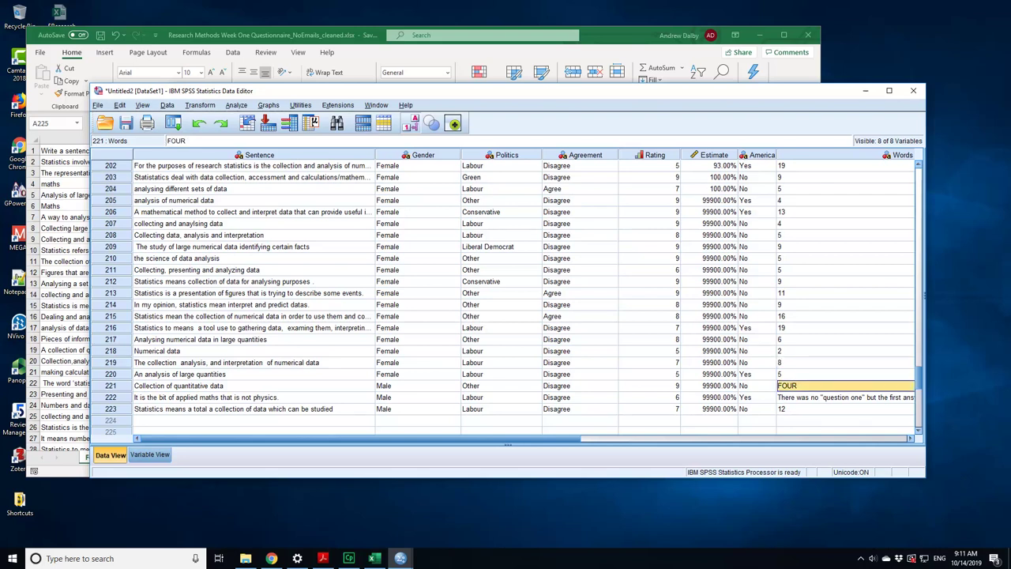
type("4")
Replace the sentence in the Words entry of case 222 with 999
left_click(821, 397)
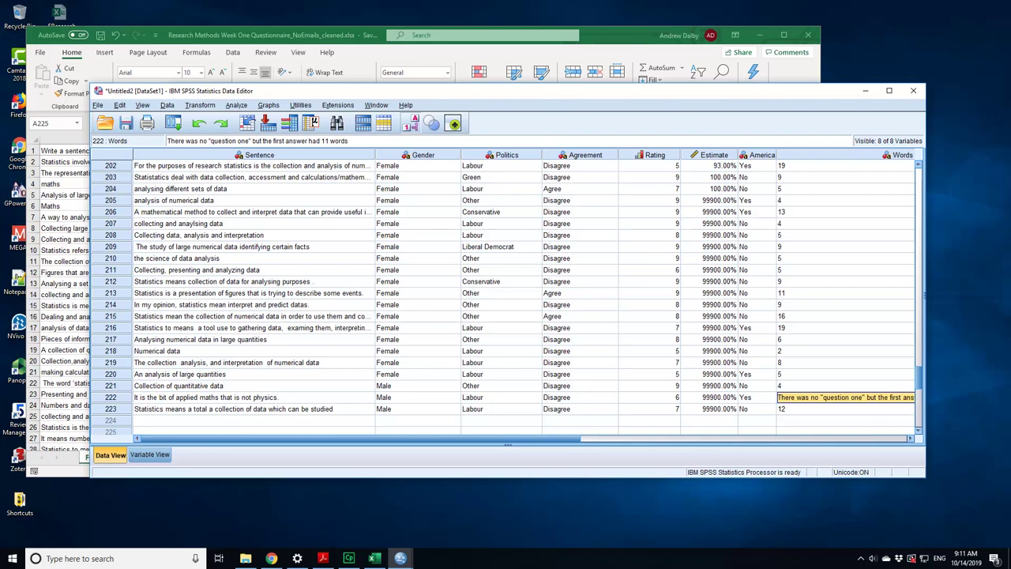
type("999")
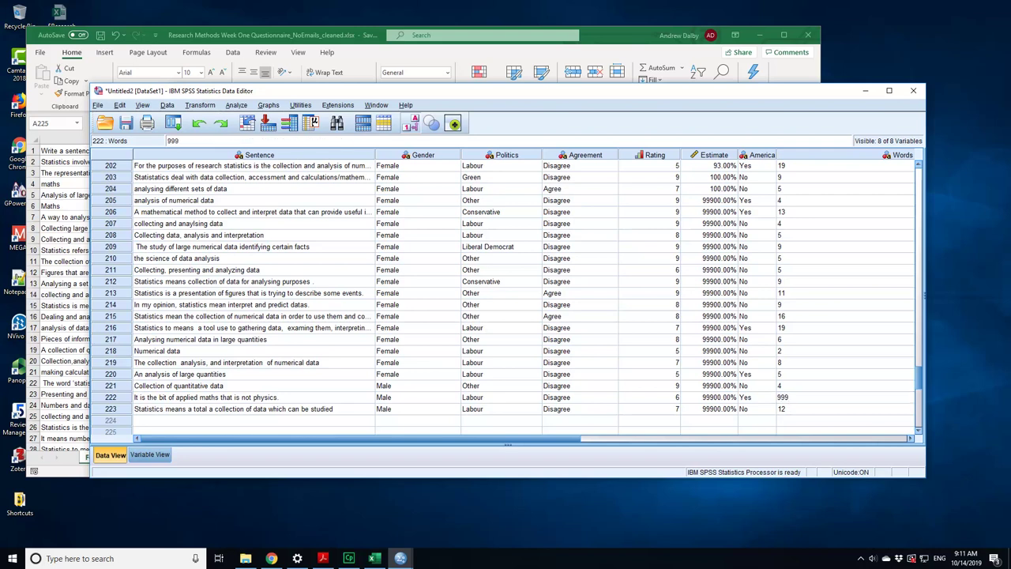
key("Return")
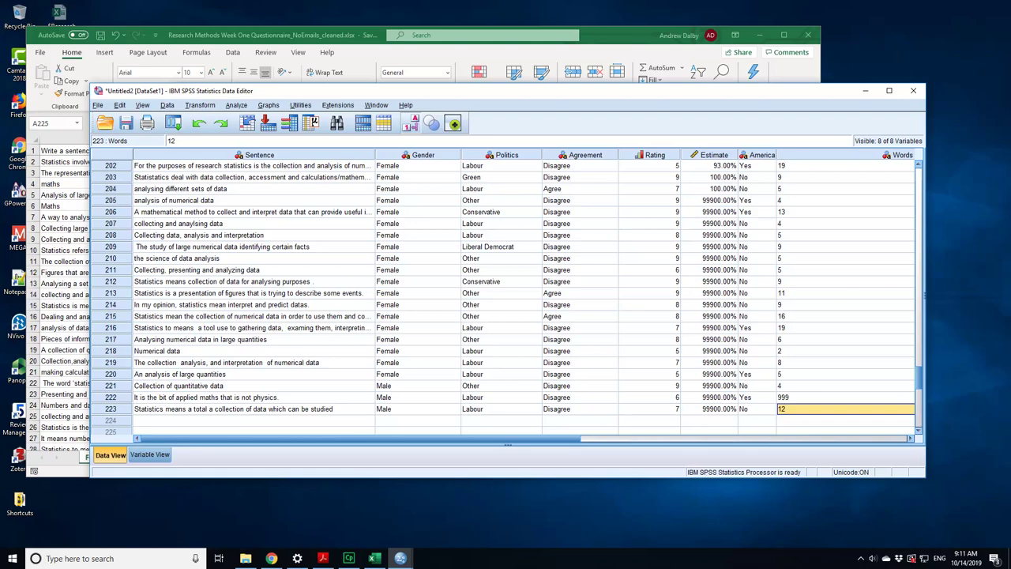
Change the variable type of Words from String to Numeric in the variable definitions
left_click(150, 455)
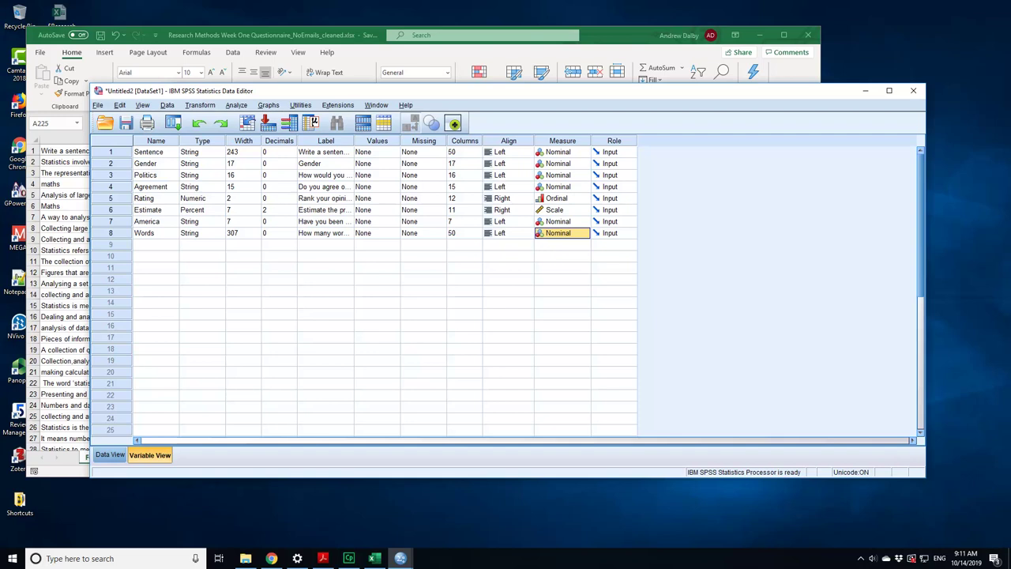
left_click(197, 233)
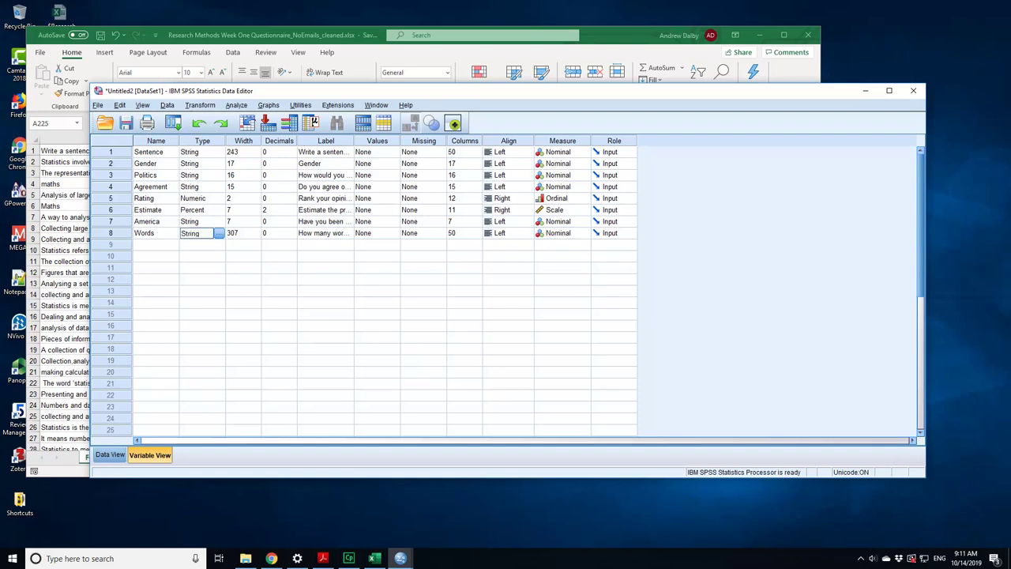
left_click(219, 233)
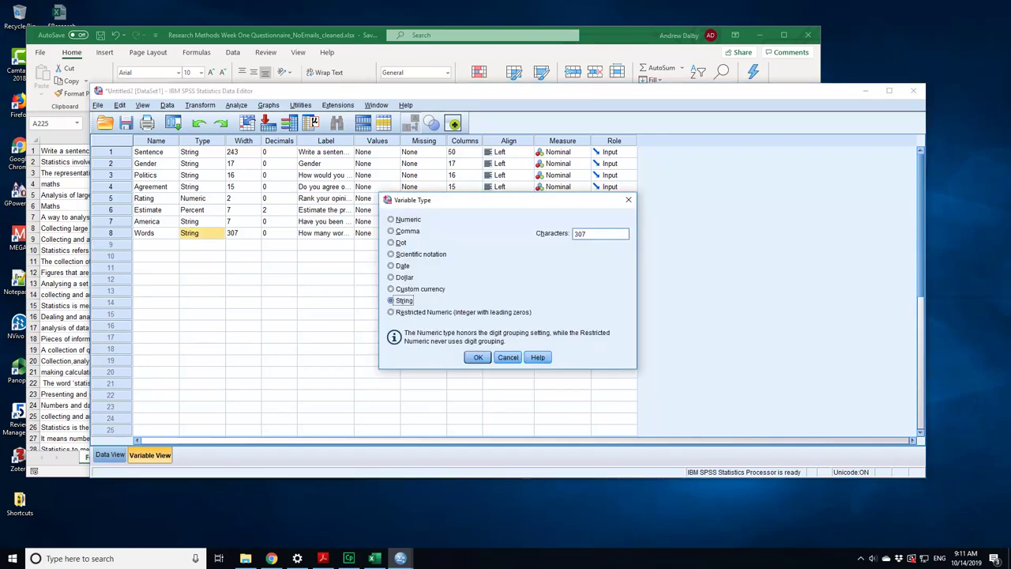
left_click(391, 219)
key("Return")
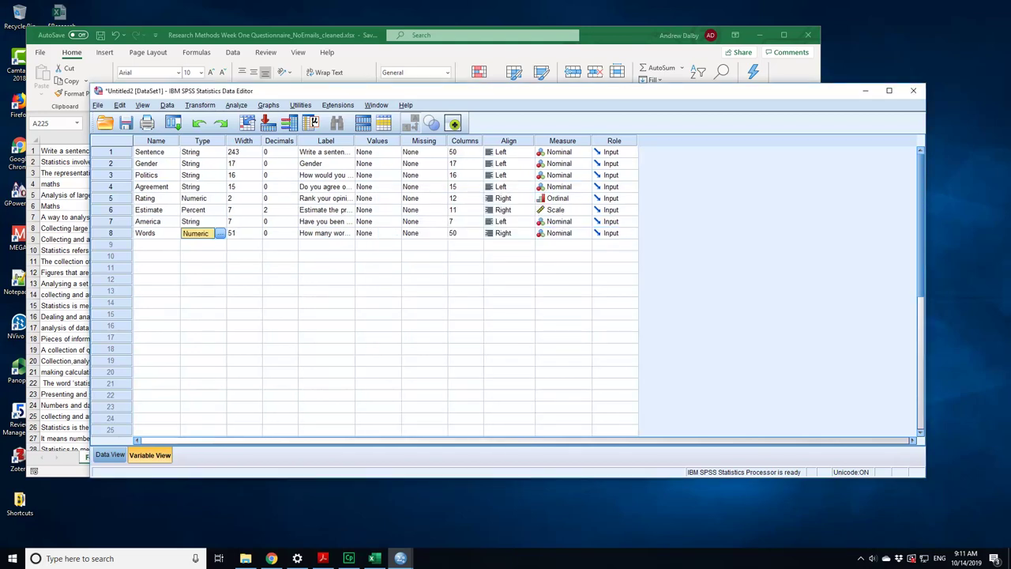
Set the measurement level of the Words variable to Scale
left_click(564, 233)
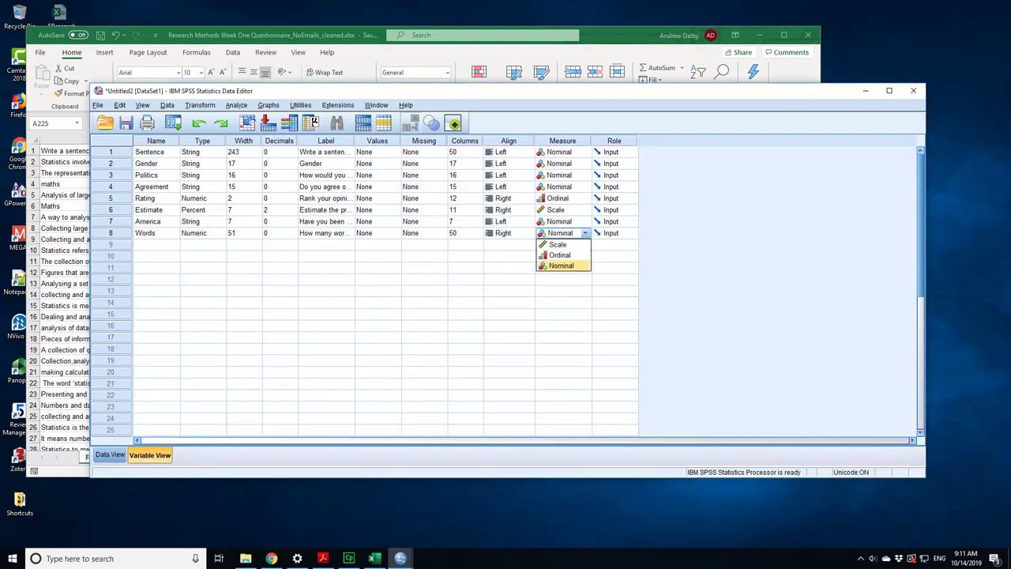
left_click(557, 244)
left_click(559, 245)
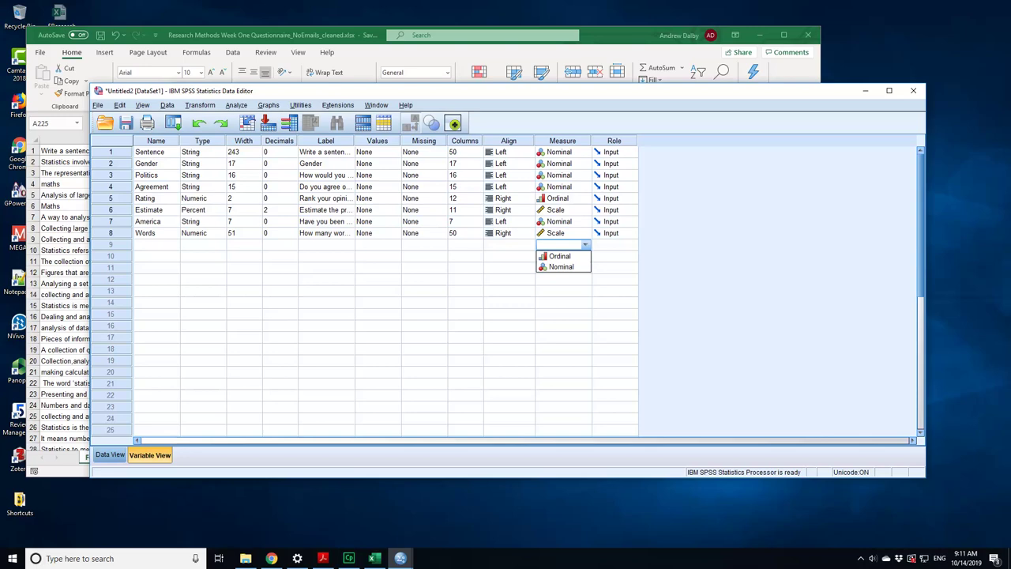
left_click(156, 233)
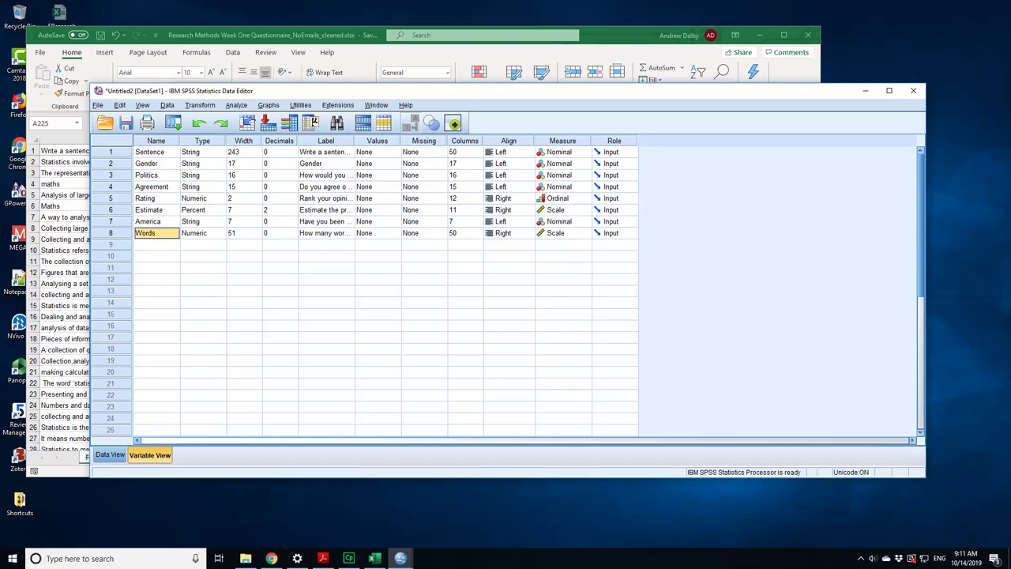
Return to the data and examine the Words column around the last cases after the type change
left_click(109, 455)
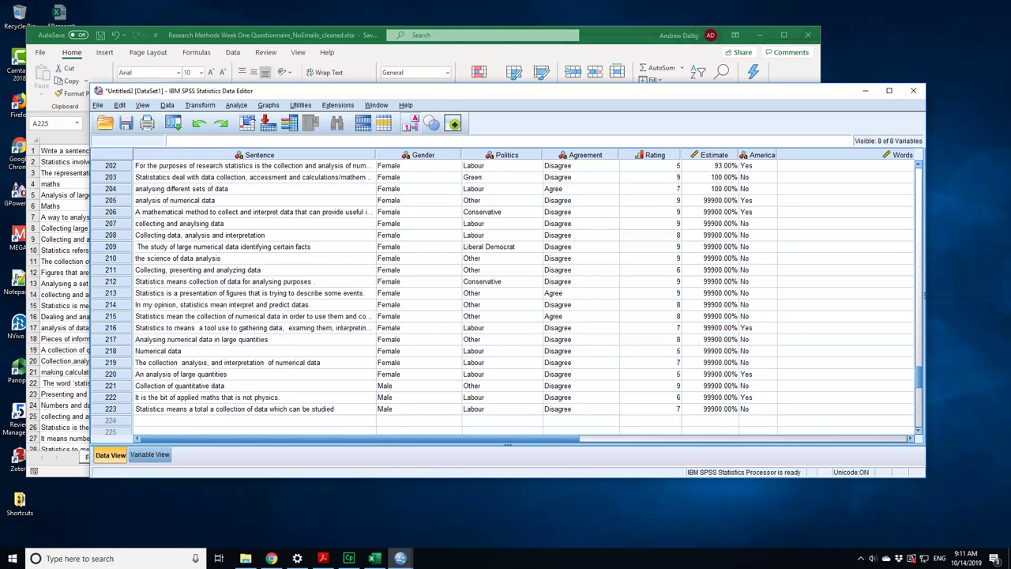
scroll(721, 175, "down", 6)
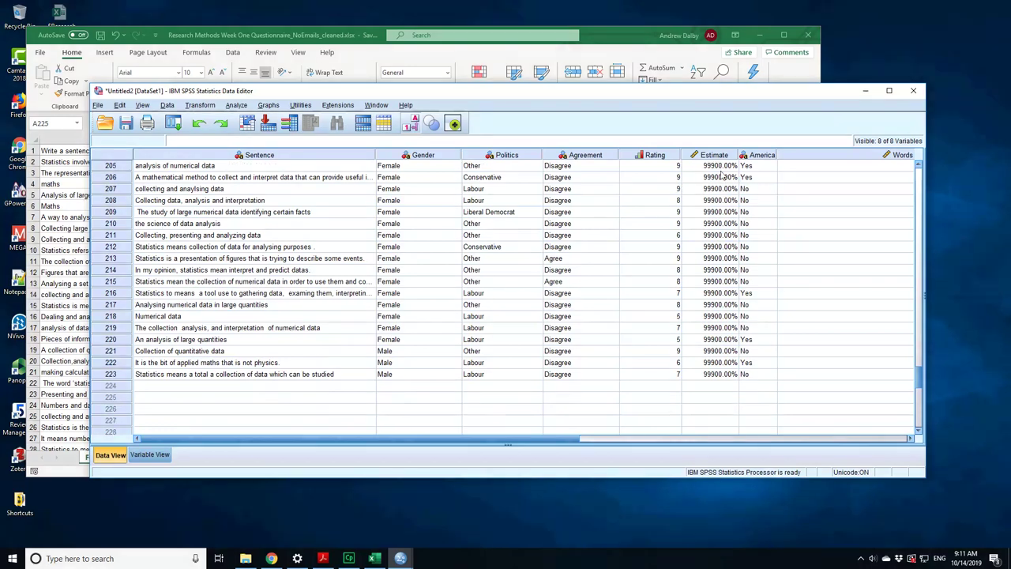
scroll(721, 176, "up", 1)
scroll(722, 175, "up", 4)
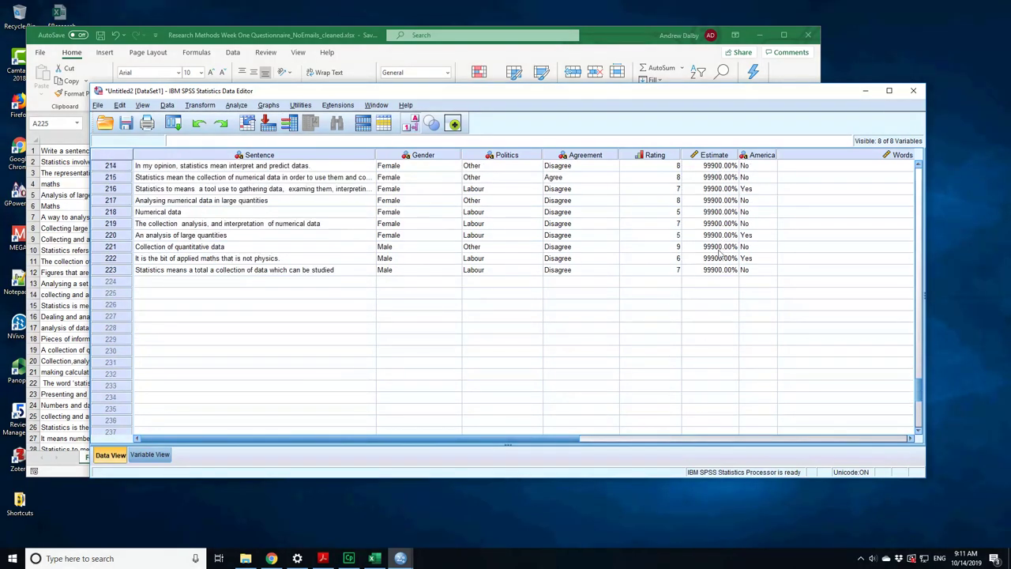
Check the Estimate entries in the data, and define 99900 as a discrete missing value for the Estimate variable
scroll(716, 273, "up", 3)
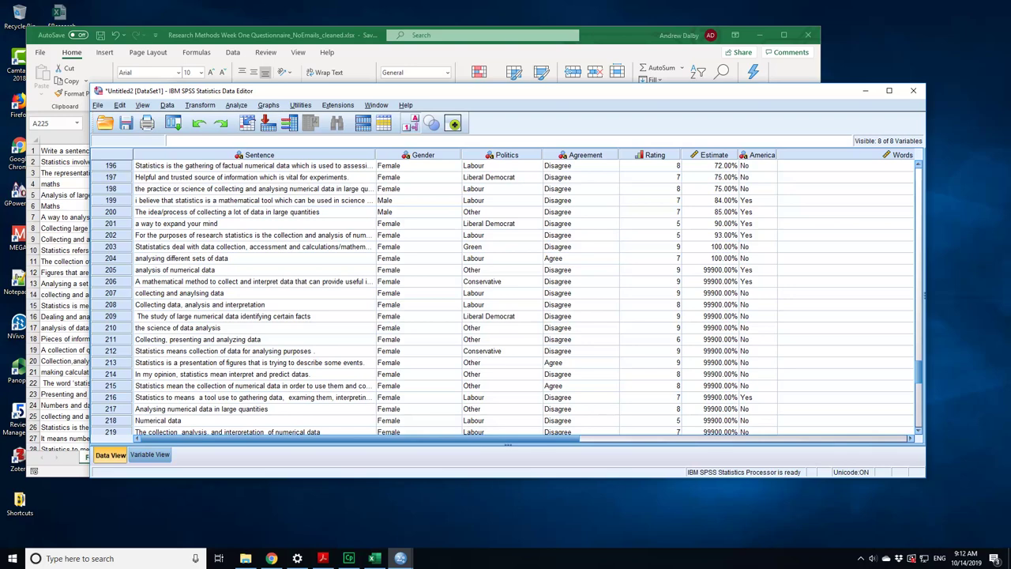
scroll(719, 294, "up", 20)
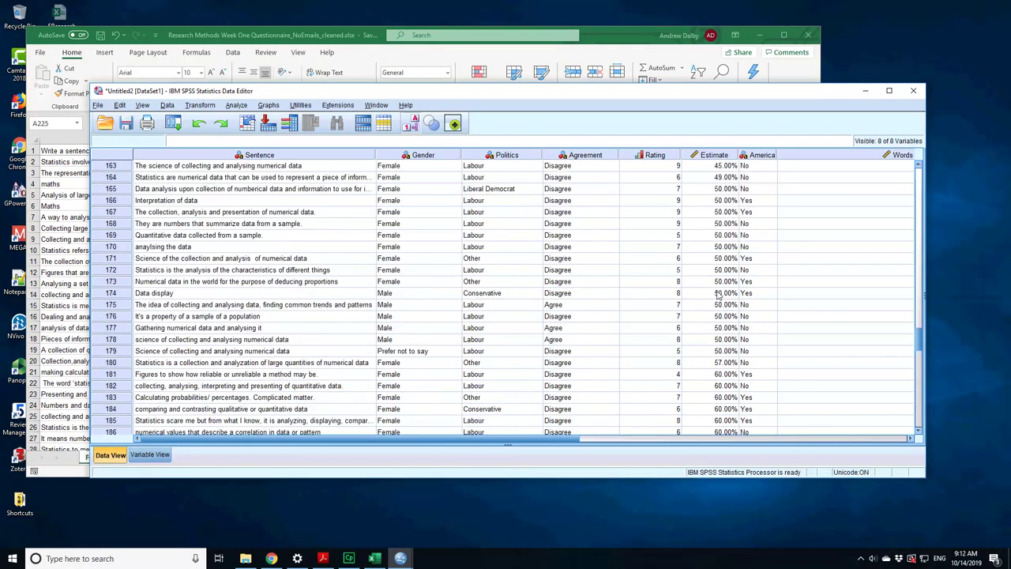
scroll(719, 294, "up", 14)
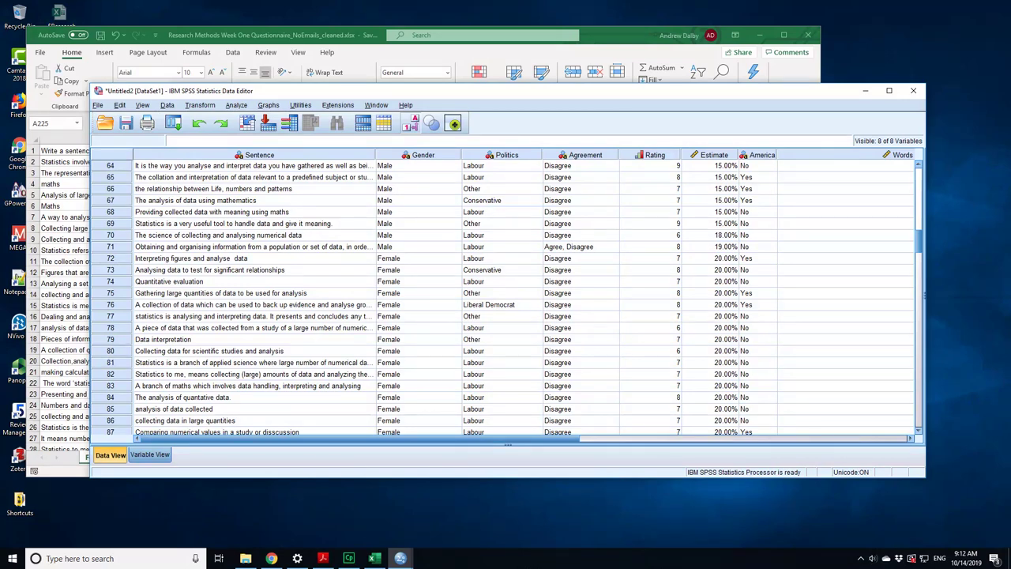
left_click(150, 454)
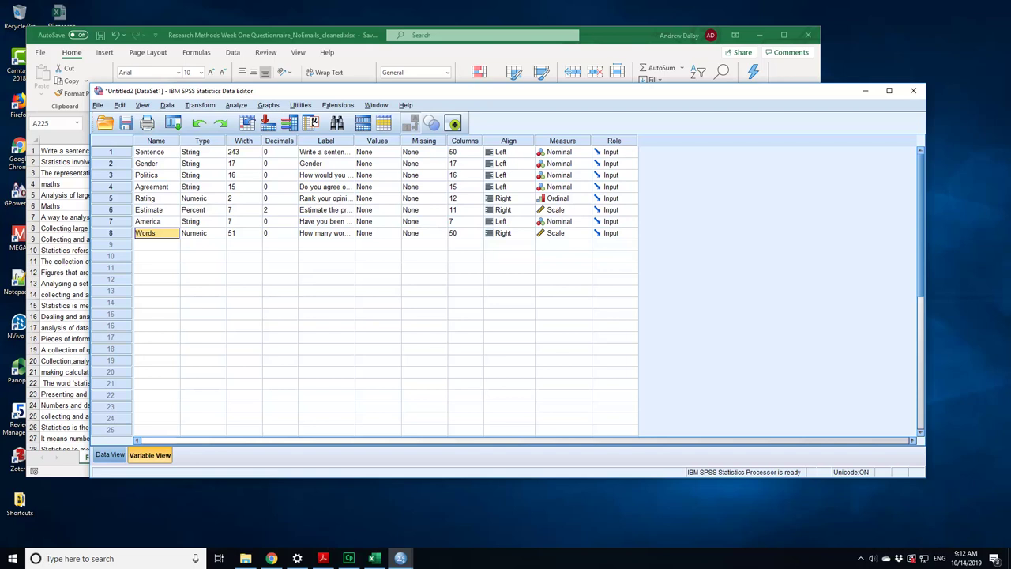
left_click(423, 210)
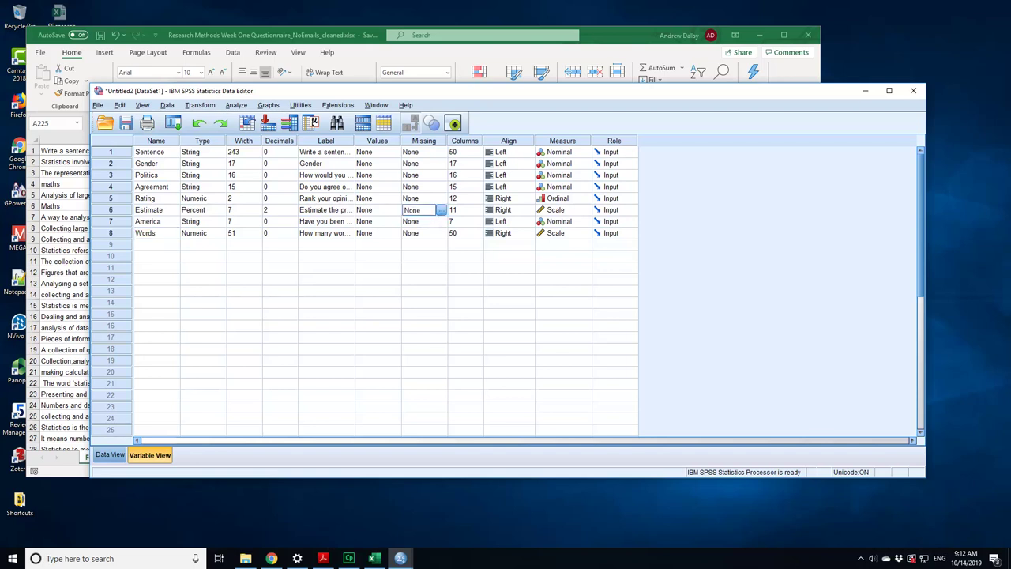
left_click(441, 209)
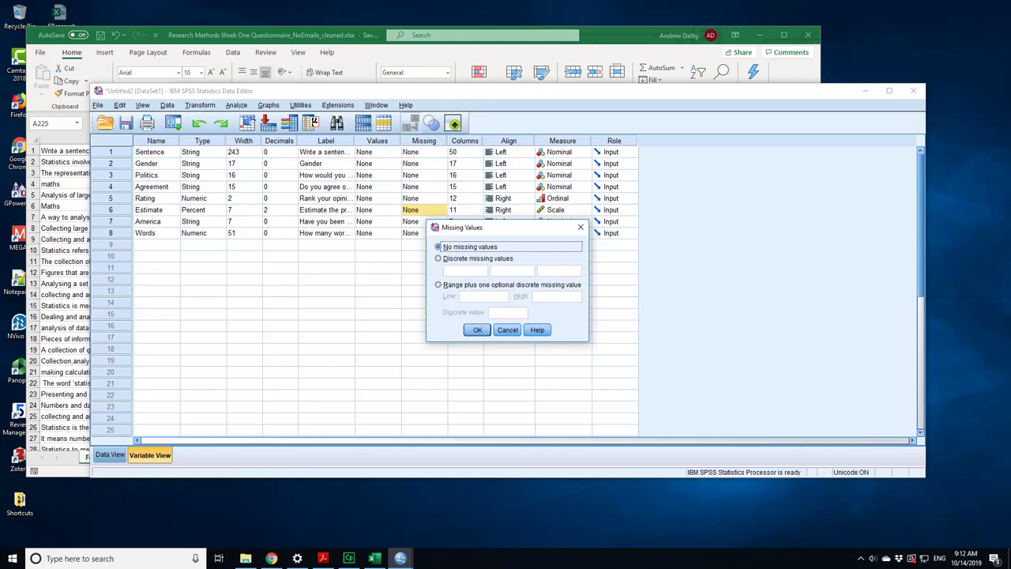
left_click(439, 258)
left_click(465, 270)
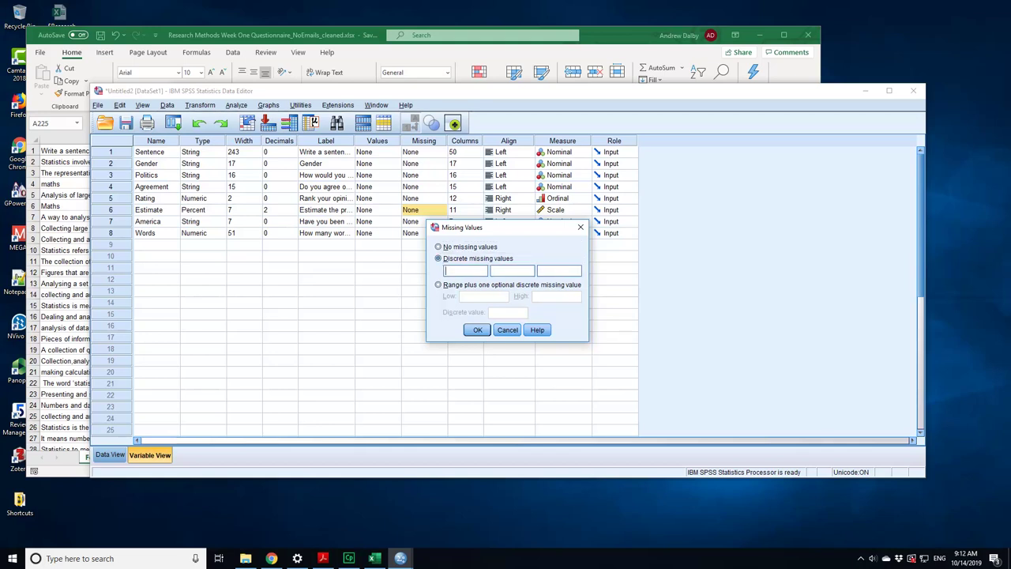
type("9999")
type("00")
key("Return")
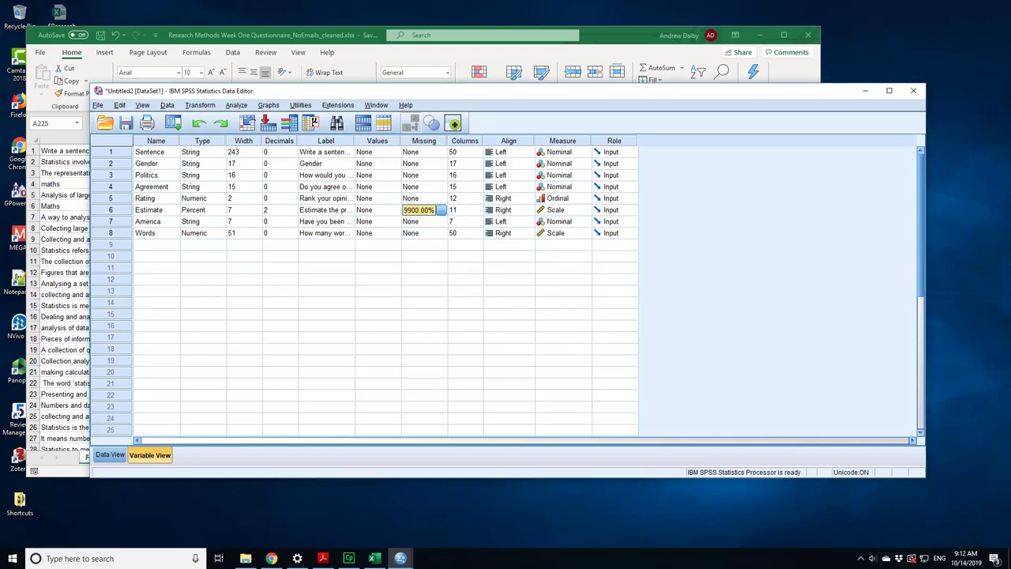
Define 999 as a discrete missing value for the Words variable
left_click(421, 233)
left_click(442, 233)
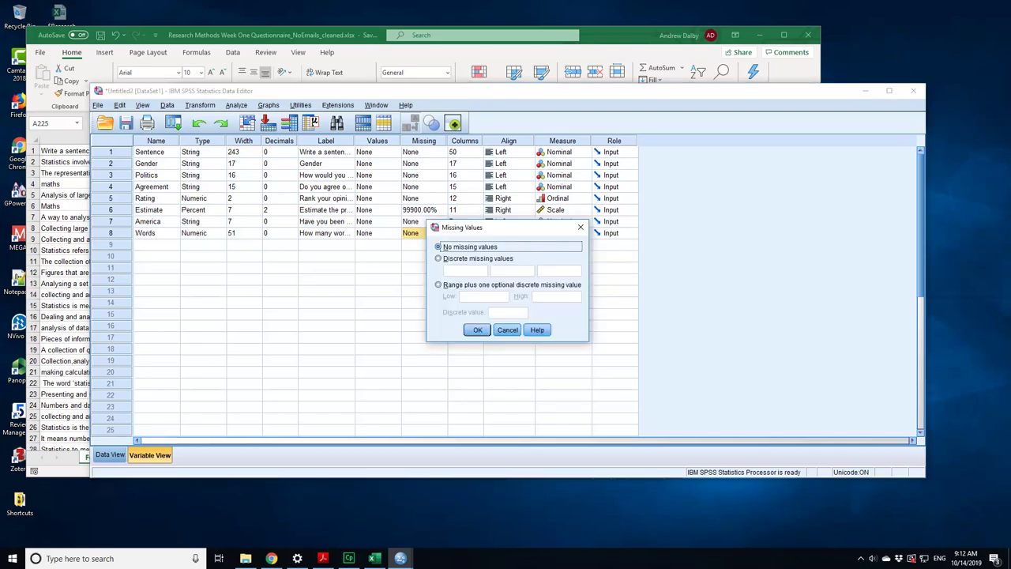
left_click(438, 258)
left_click(465, 271)
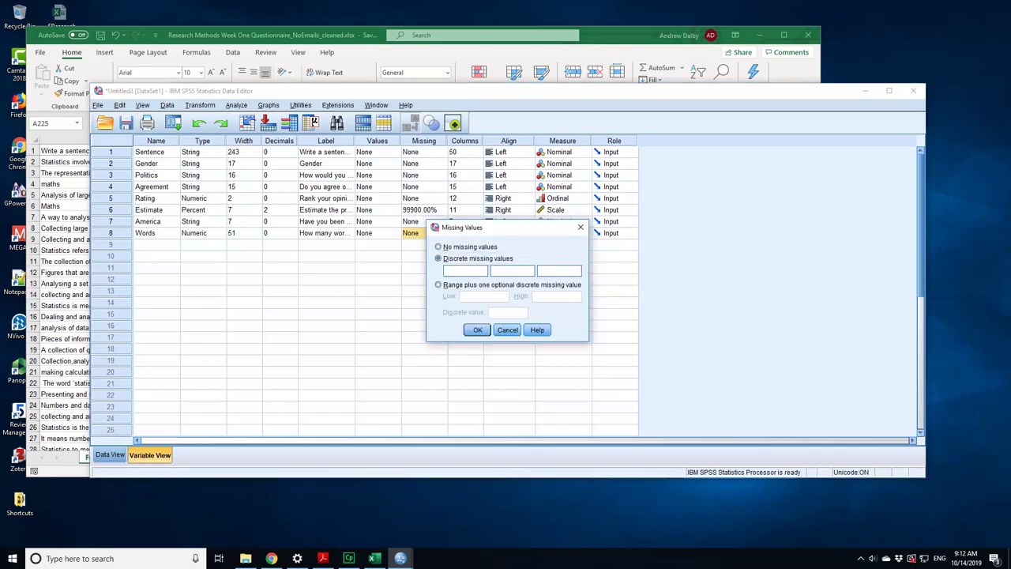
type("999")
key("Return")
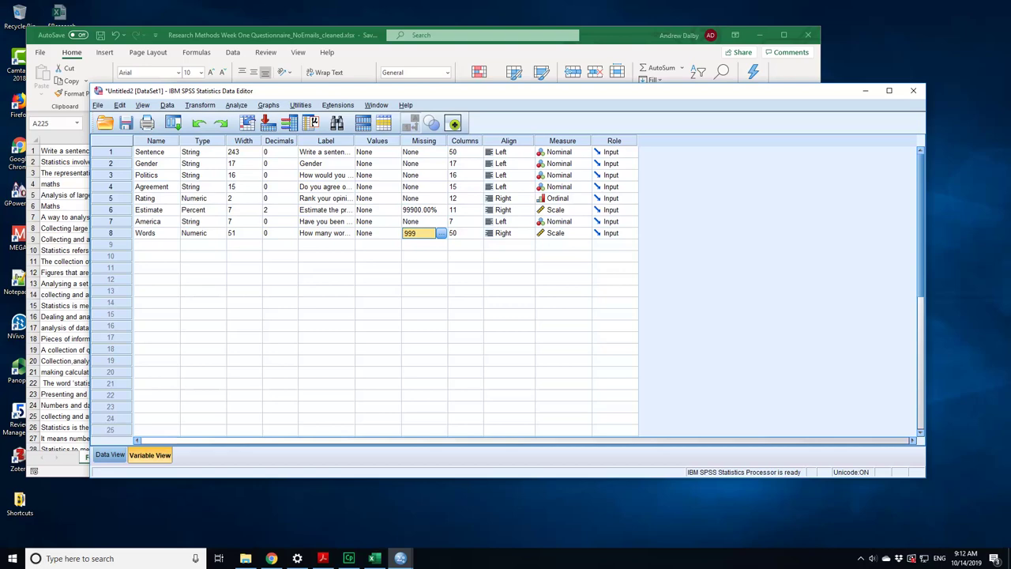
Check the Gender entries in the data and set the width of the Gender variable to 10
left_click(241, 164)
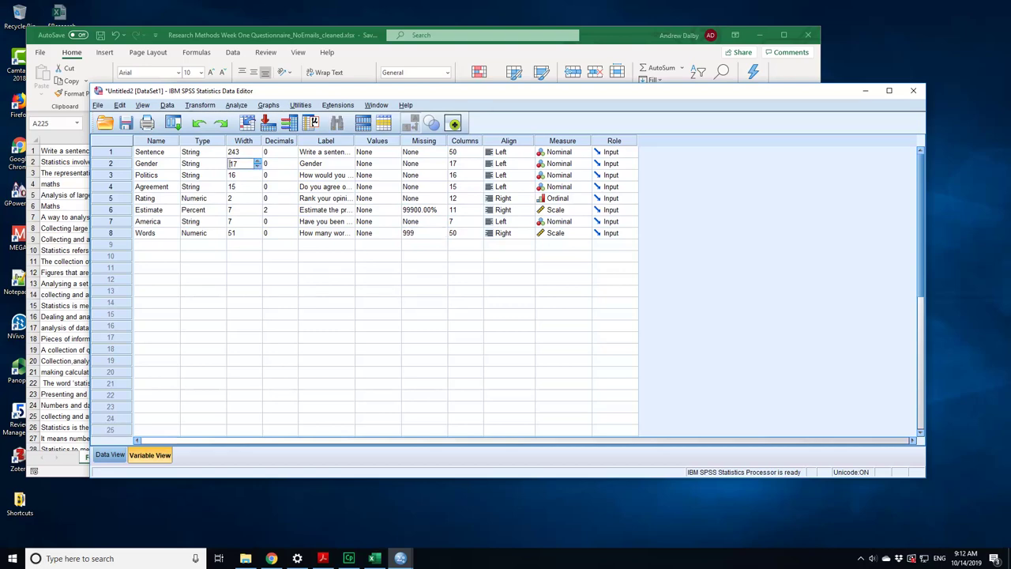
left_click(109, 455)
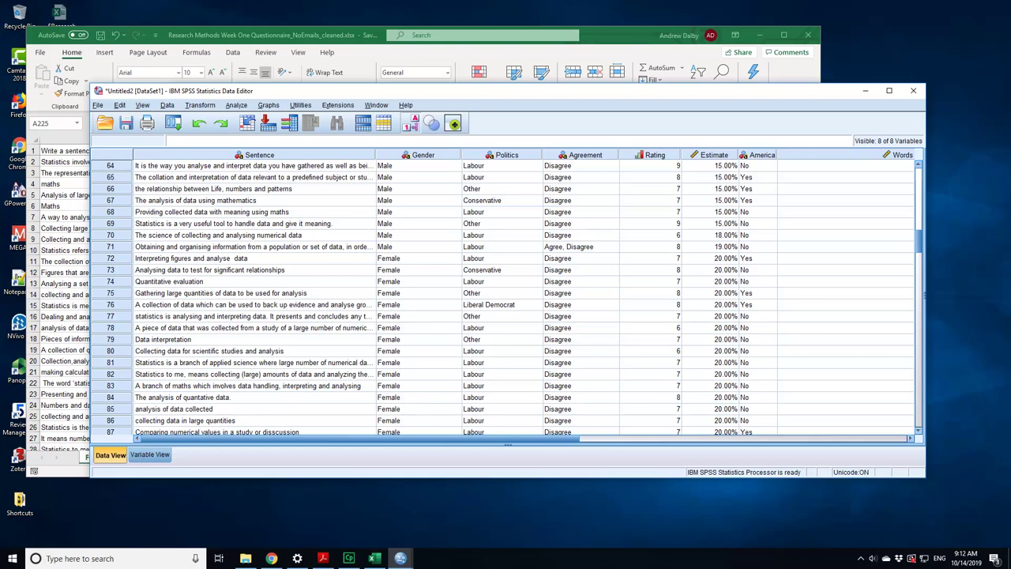
scroll(529, 324, "up", 20)
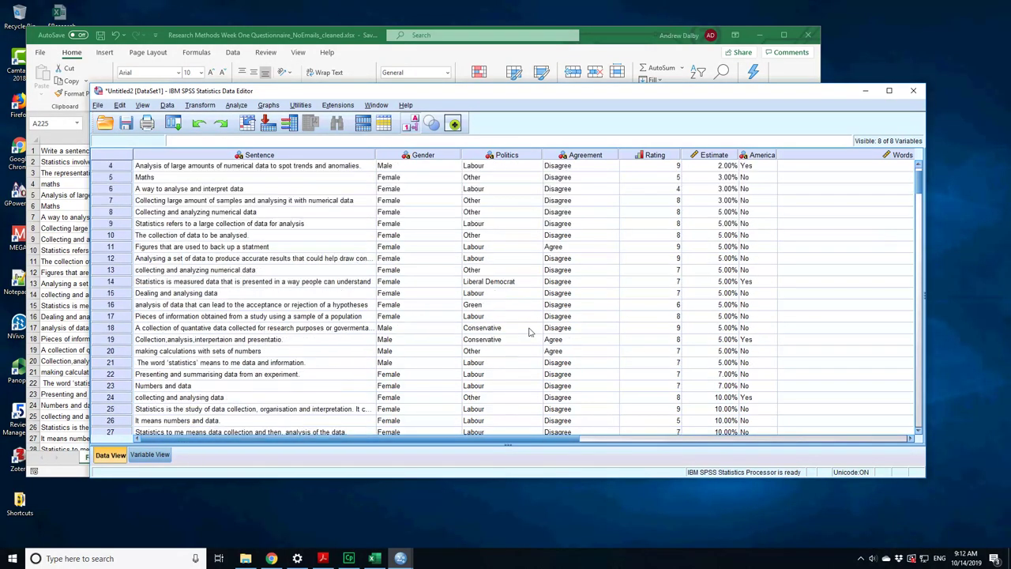
scroll(529, 331, "up", 1)
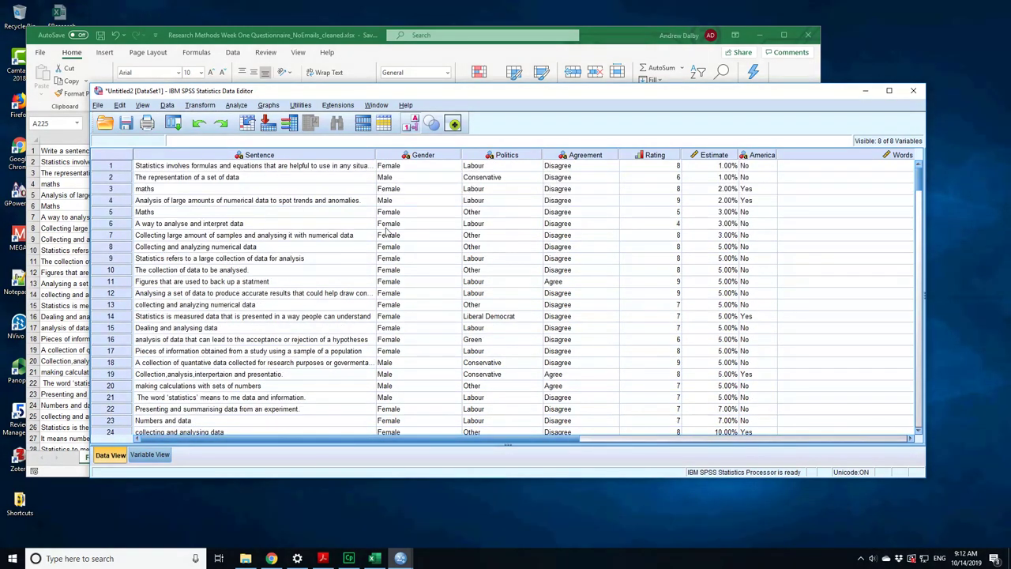
left_click(387, 166)
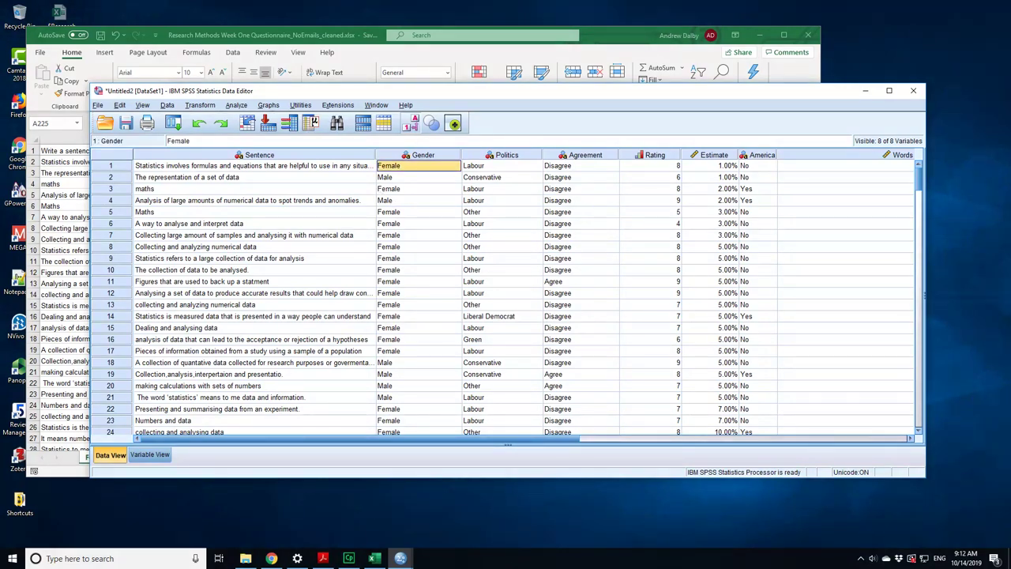
left_click(150, 455)
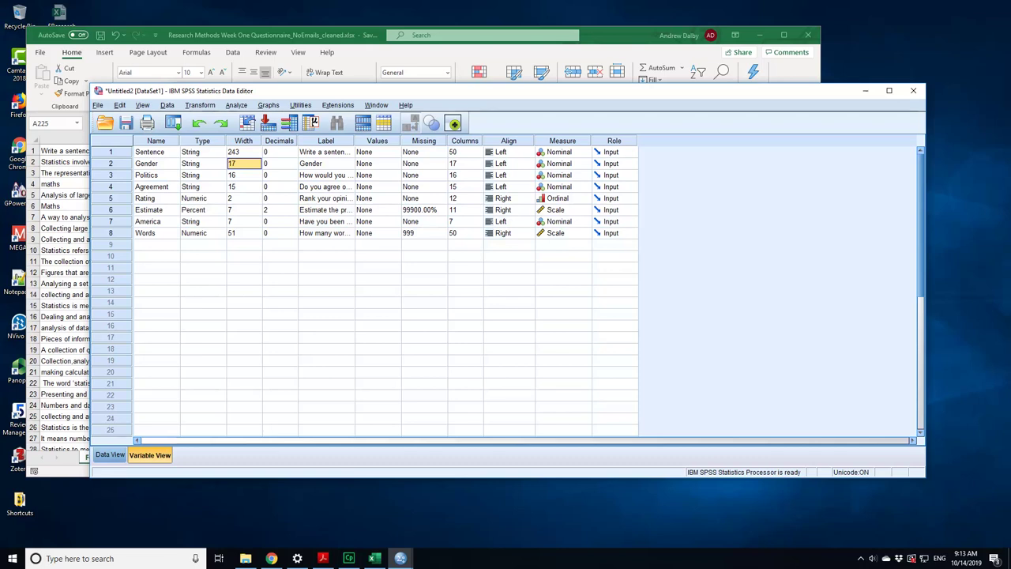
left_click(245, 163)
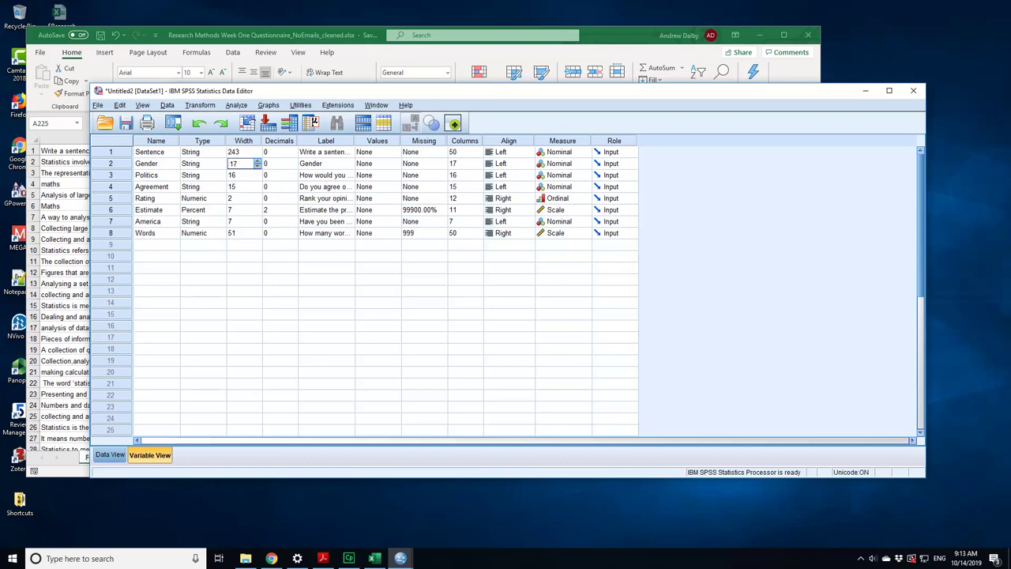
type("13")
Check the Agreement entries in the data and set the width of the Agreement variable to 10
left_click(242, 187)
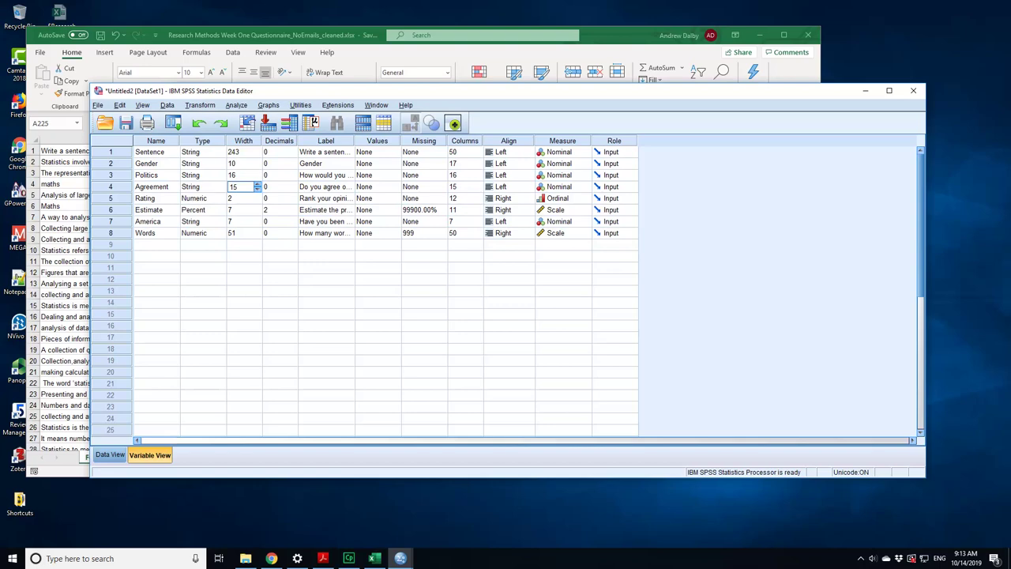
left_click(110, 455)
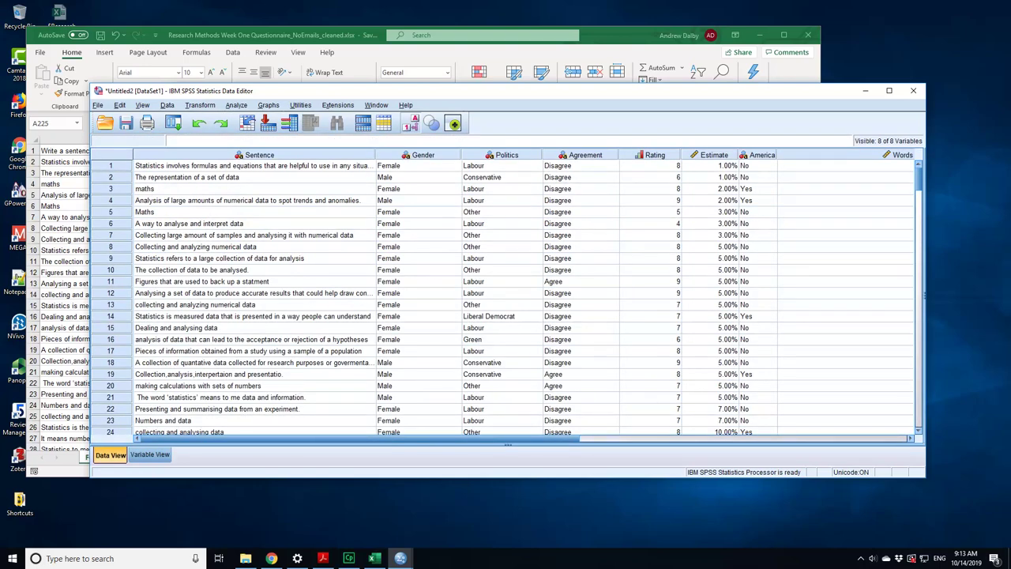
key("ctrl+t")
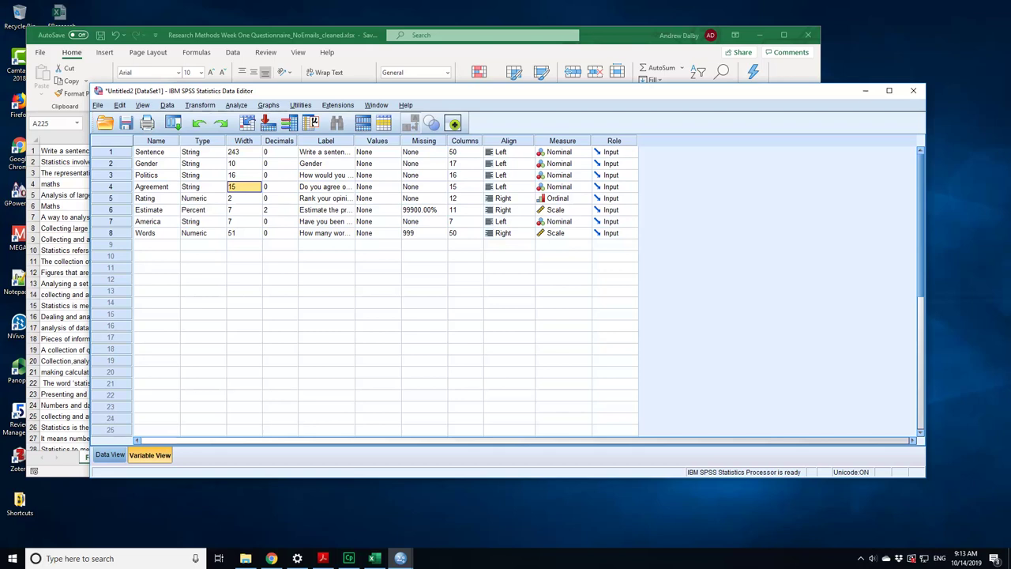
type("16")
key("Down")
Set the width of the Words variable to 3
left_click(246, 233)
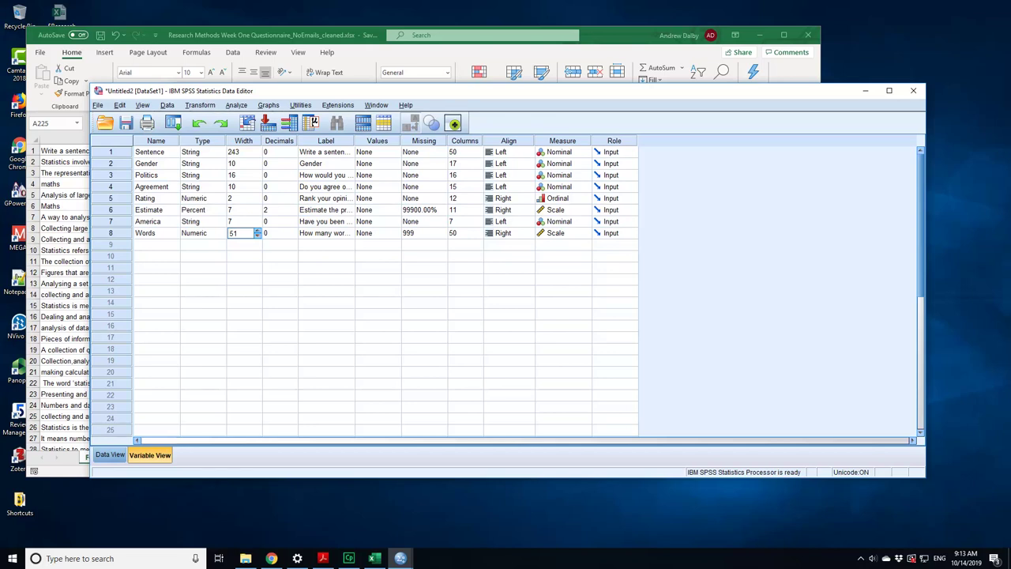
left_click_drag(238, 233, 224, 237)
type("3")
left_click(241, 303)
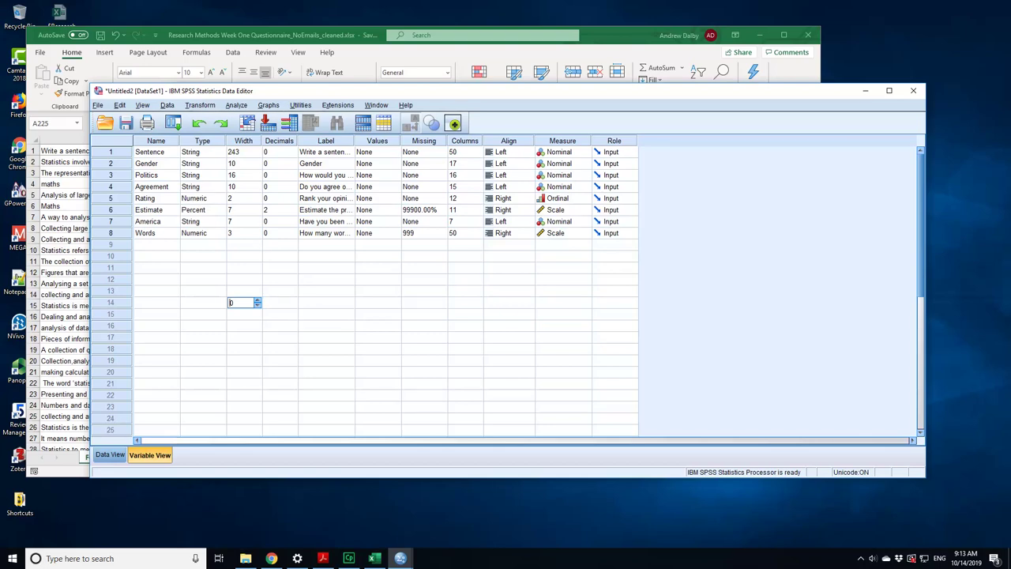
left_click(216, 256)
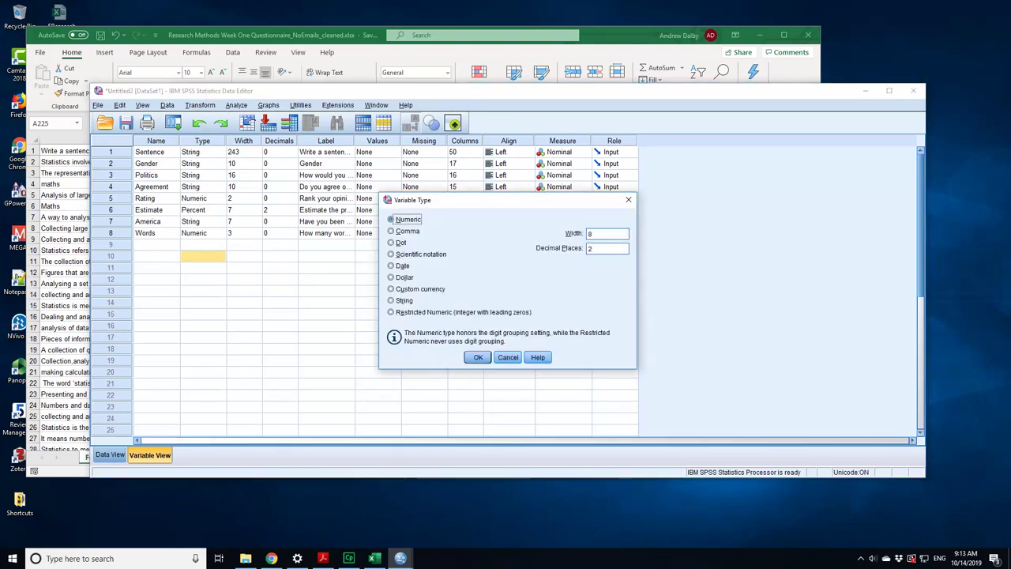
key("Escape")
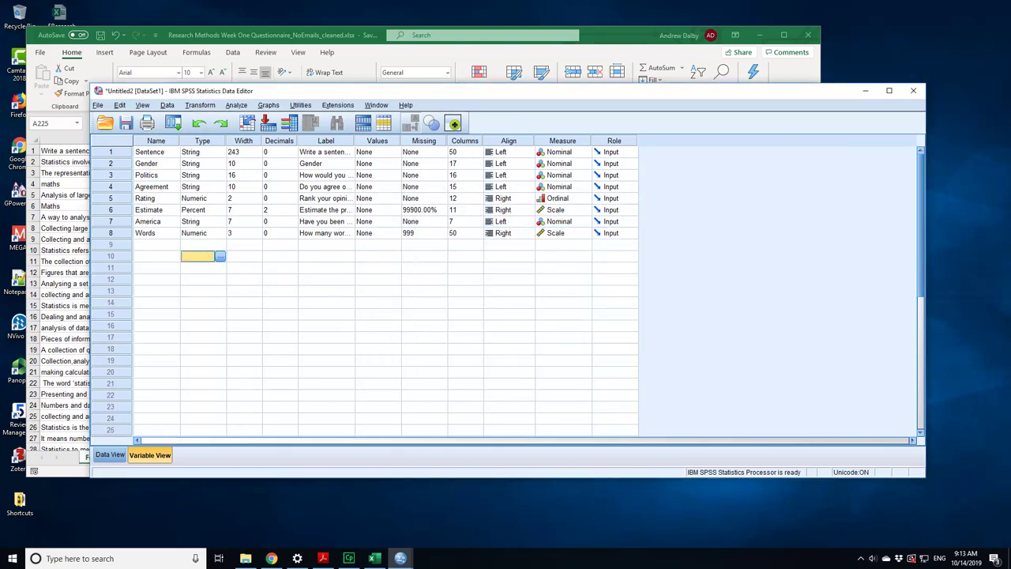
Save the dataset to the Desktop as an SPSS Statistics file named 2019_10_14_student_questions_week_one
key("ctrl+s")
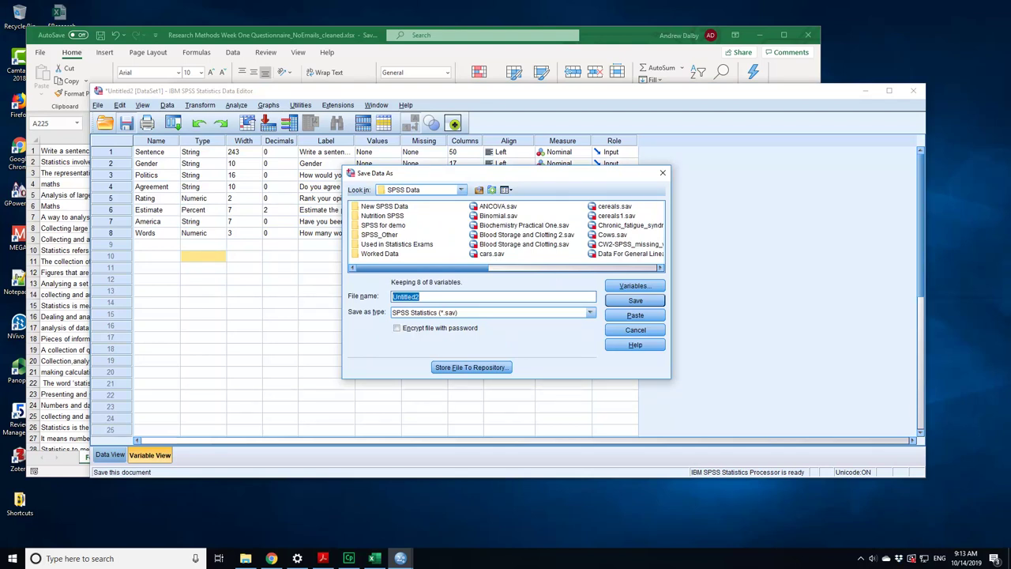
left_click(461, 189)
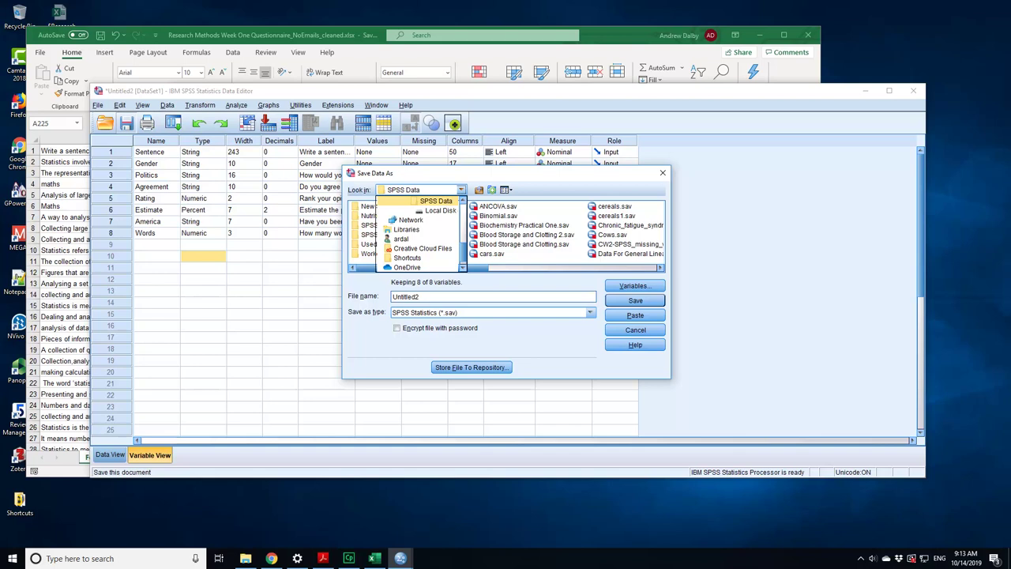
scroll(418, 234, "up", 5)
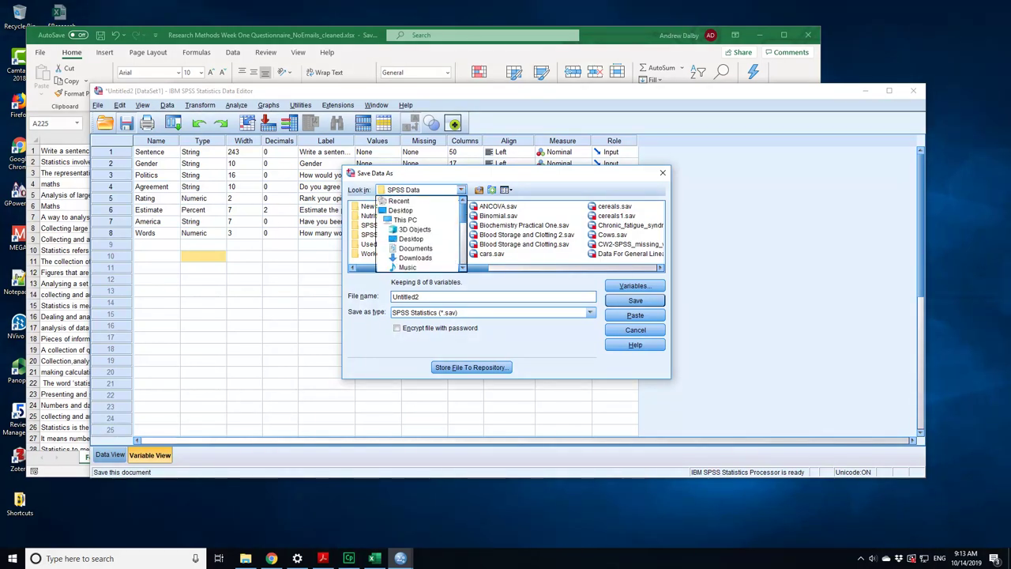
left_click(410, 238)
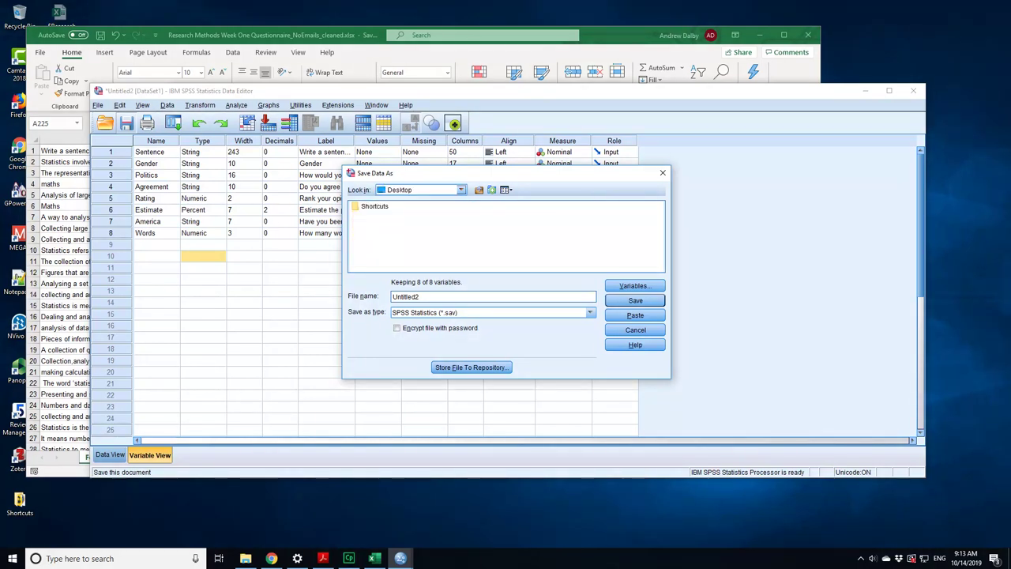
double_click(406, 297)
type("2019_10_14_")
type("student_questionan")
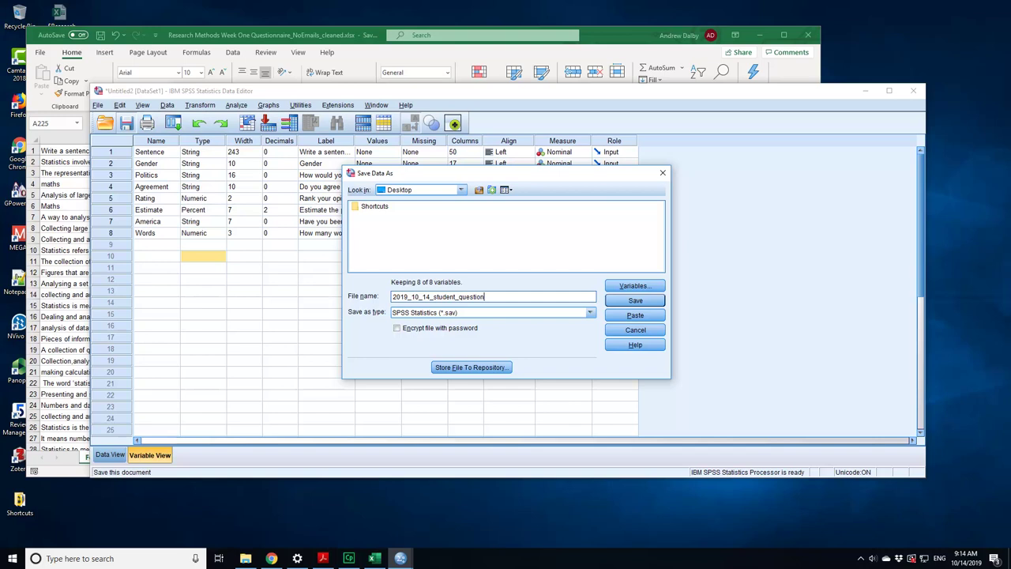
type("s_week_one")
key("Return")
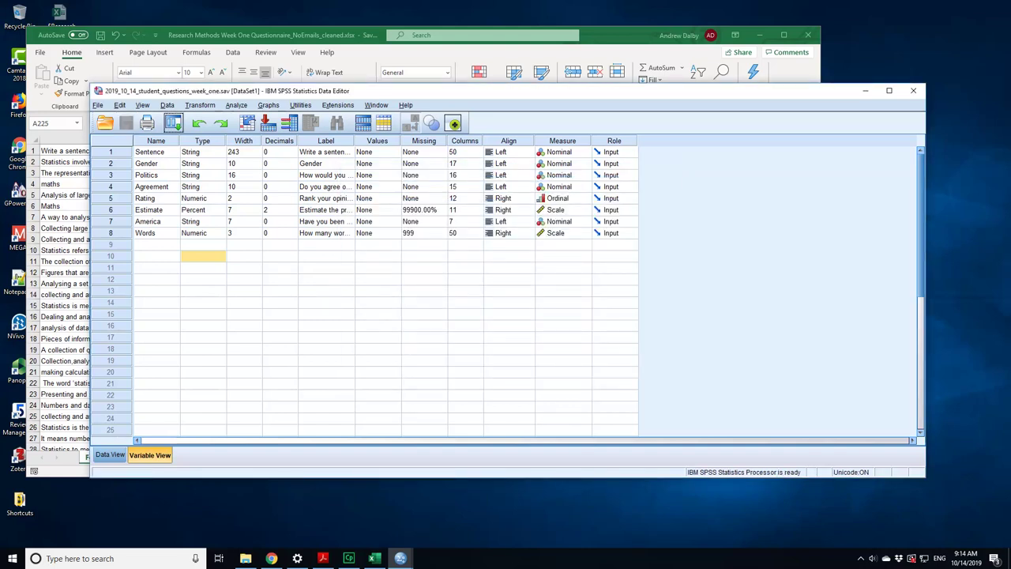